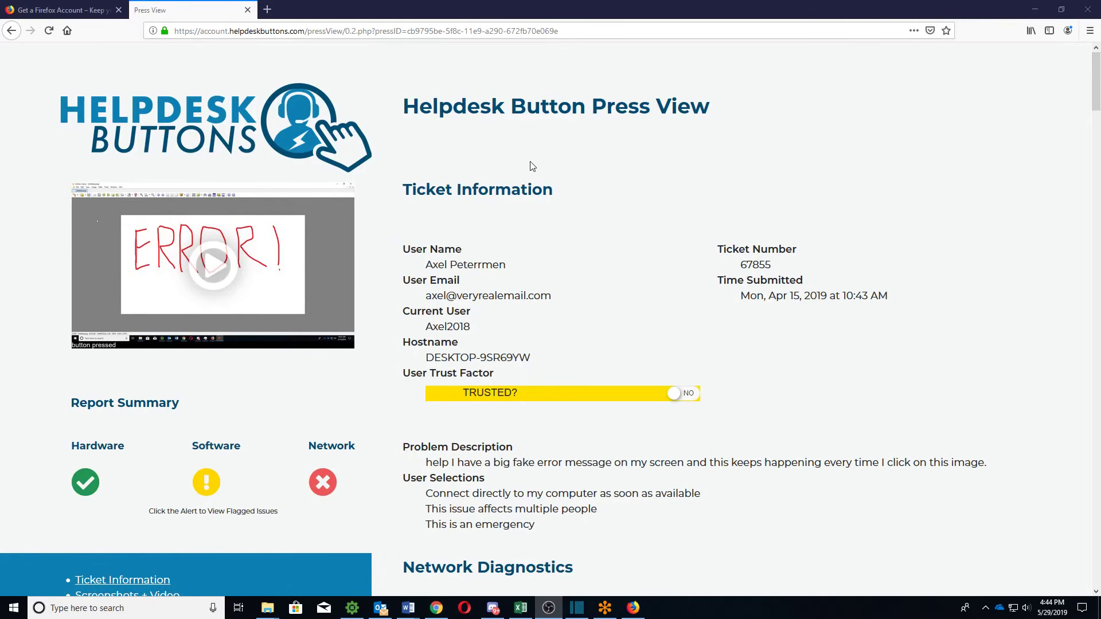
Step: Skim the press report from the ticket information down to the software diagnostics, ending back at the ticket information
scroll(529, 165, "down", 2)
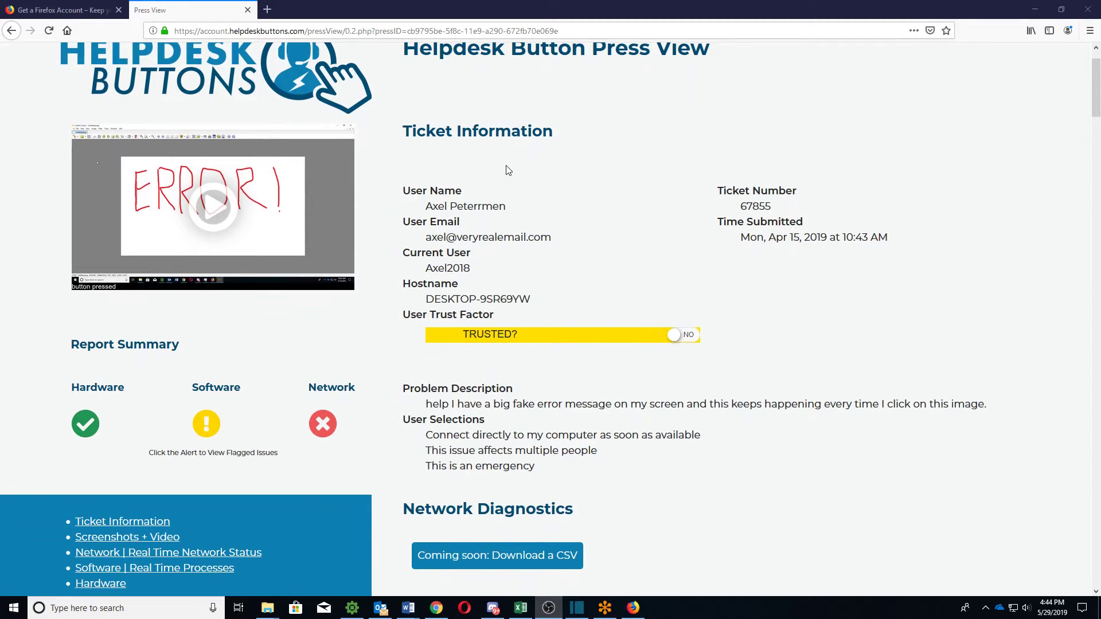
scroll(507, 170, "down", 6)
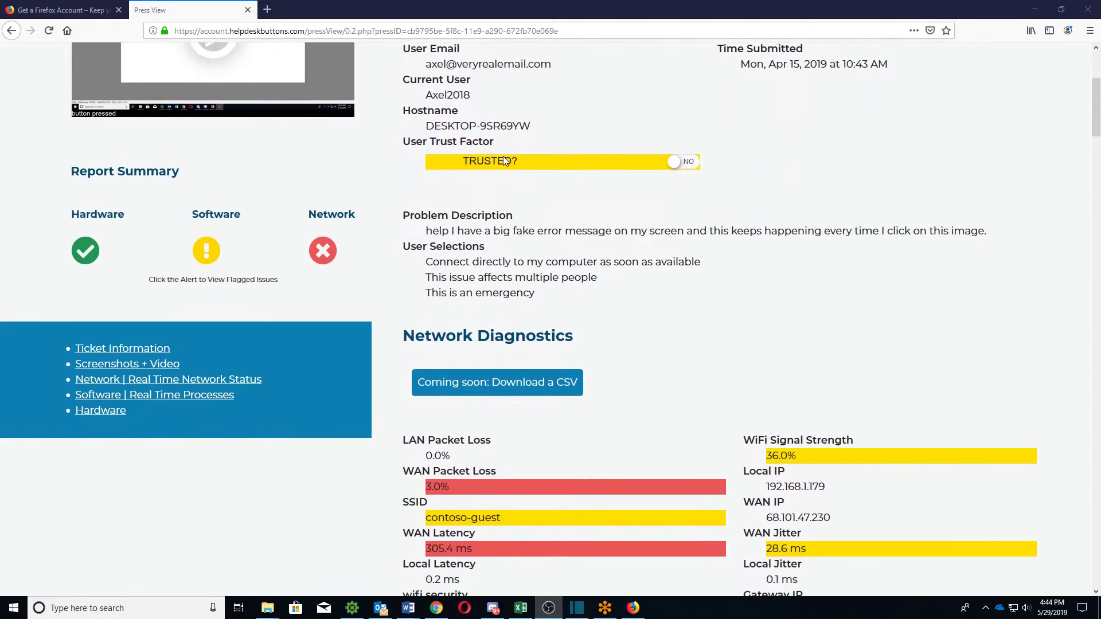
scroll(507, 165, "down", 9)
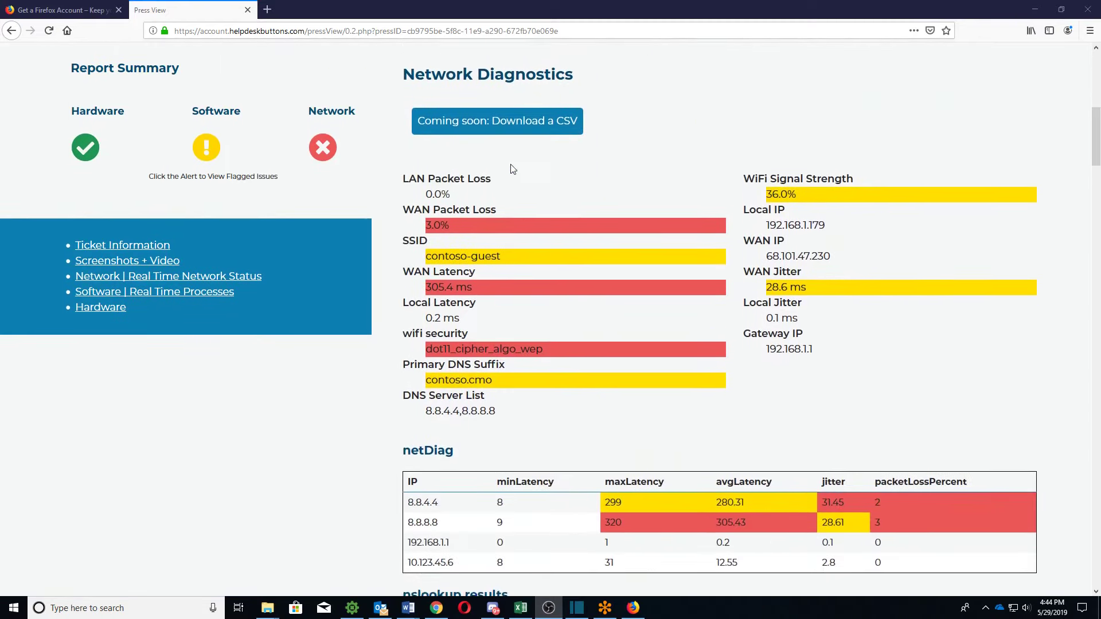
scroll(511, 165, "down", 7)
scroll(509, 165, "down", 2)
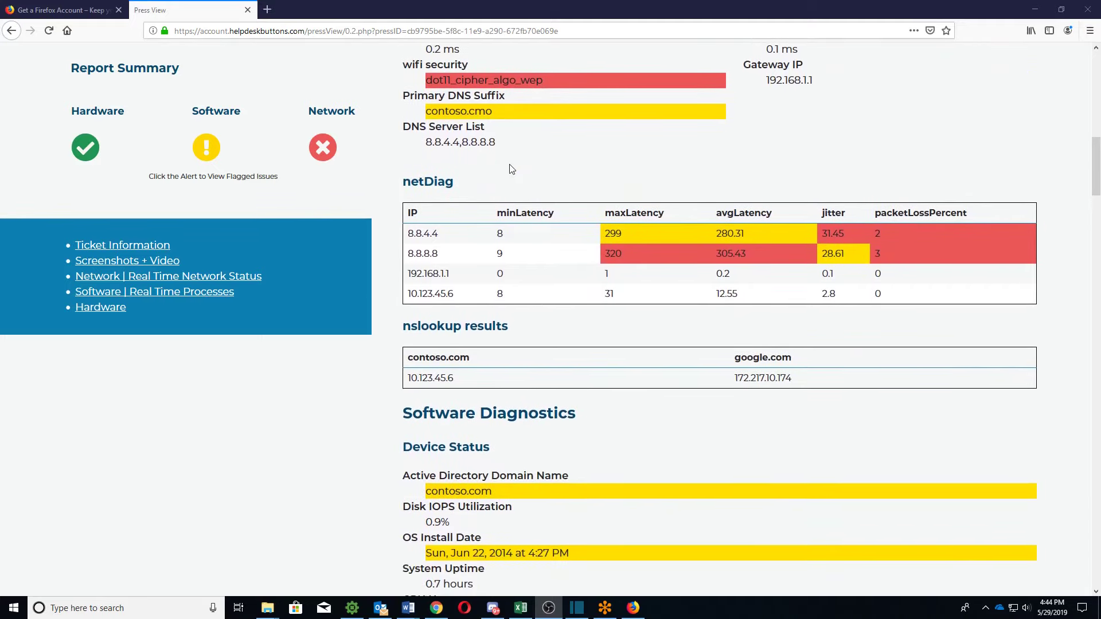
scroll(512, 169, "down", 5)
scroll(488, 170, "up", 20)
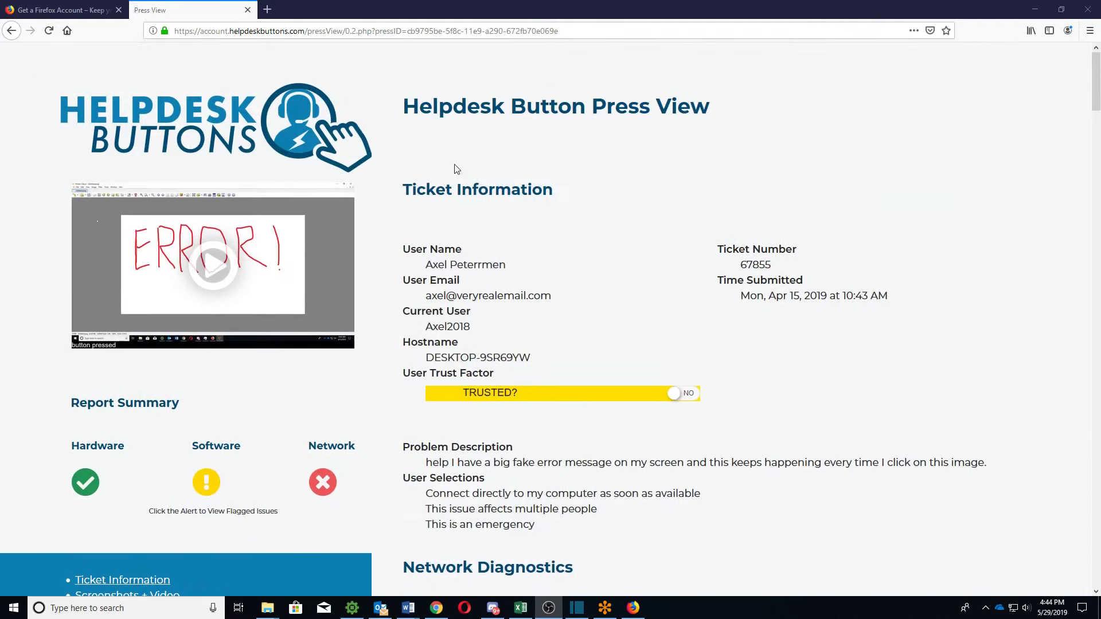
Step: Open the ticket's recorded screen capture, pause its playback and go back to frame 0
left_click(211, 266)
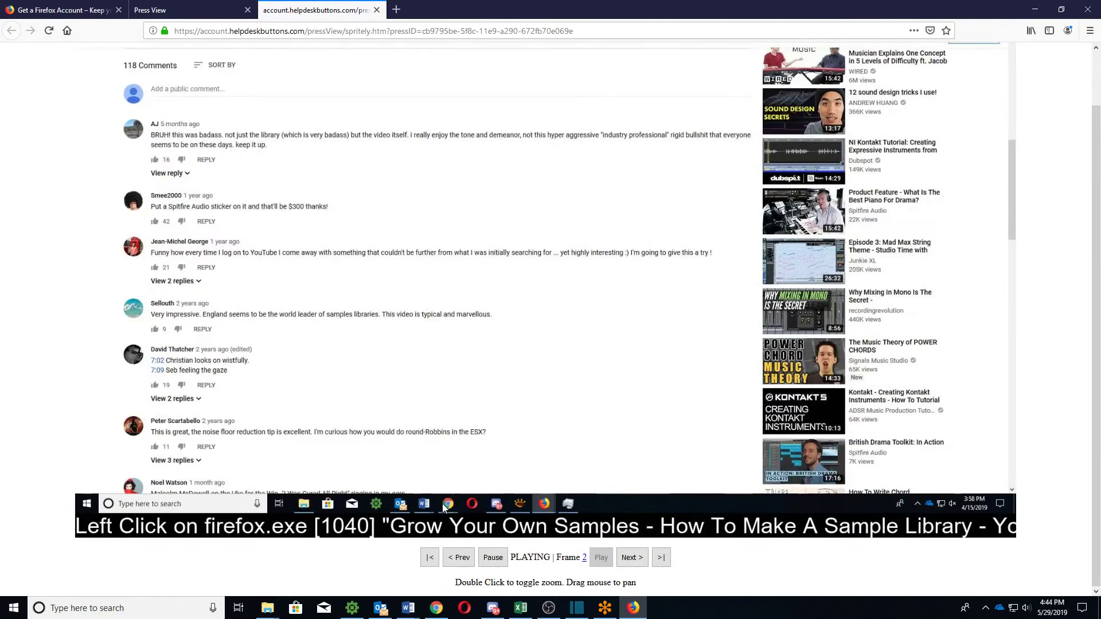
left_click(493, 558)
left_click(466, 561)
left_click(467, 561)
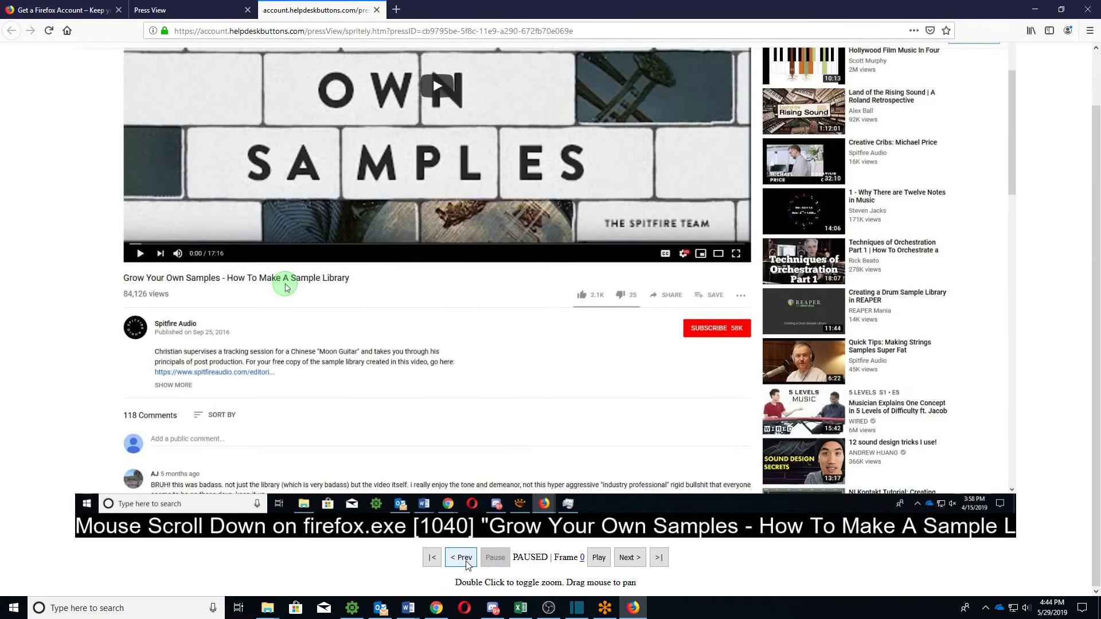
Step: Step backward from frame 0 through the end of the recording to frame 9, examining the captured actions
left_click(466, 561)
left_click(466, 561)
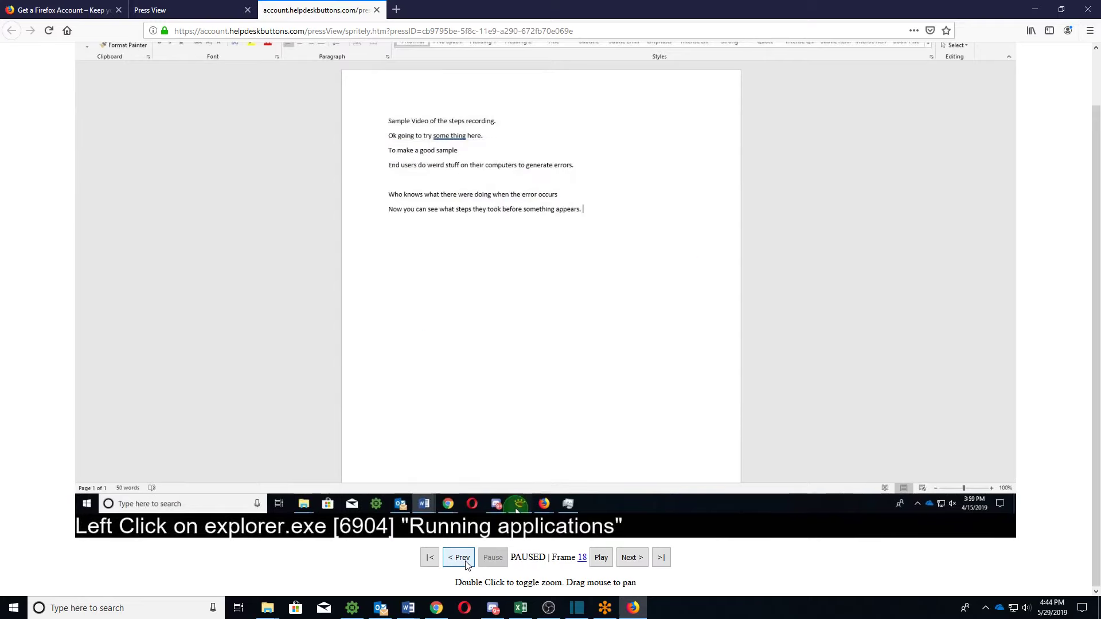
left_click(466, 561)
left_click(466, 561)
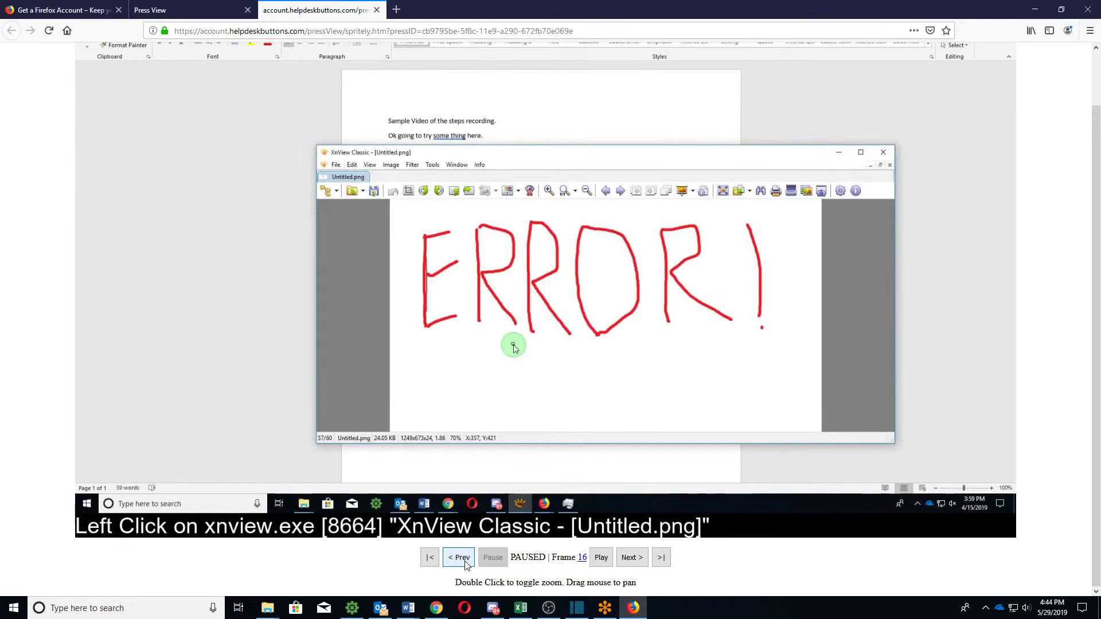
left_click(466, 561)
left_click(466, 561)
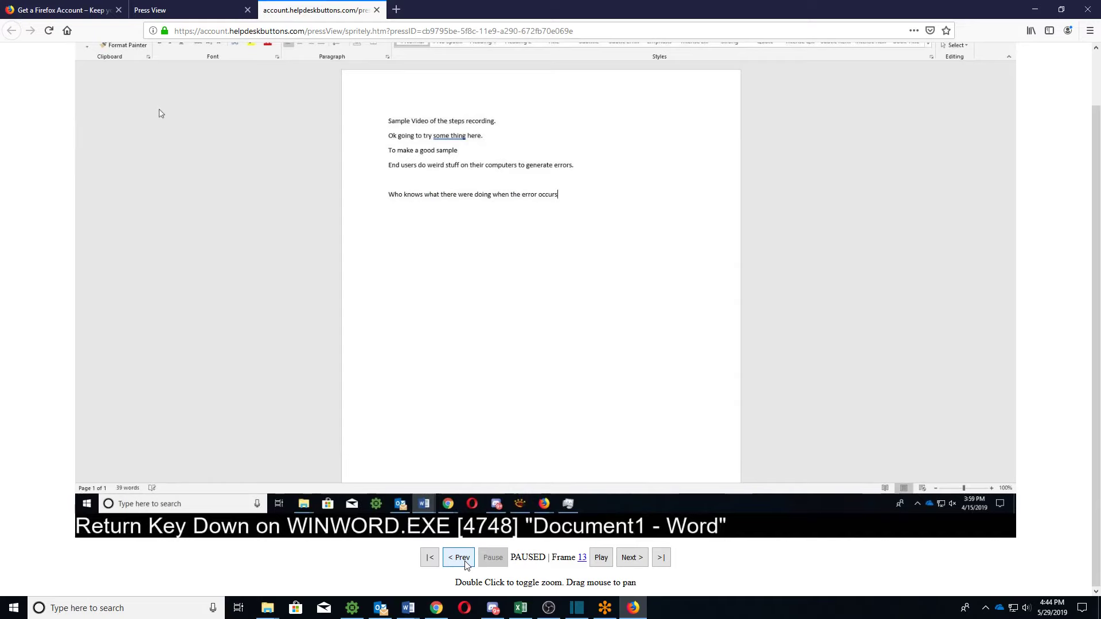
left_click(467, 561)
left_click(466, 560)
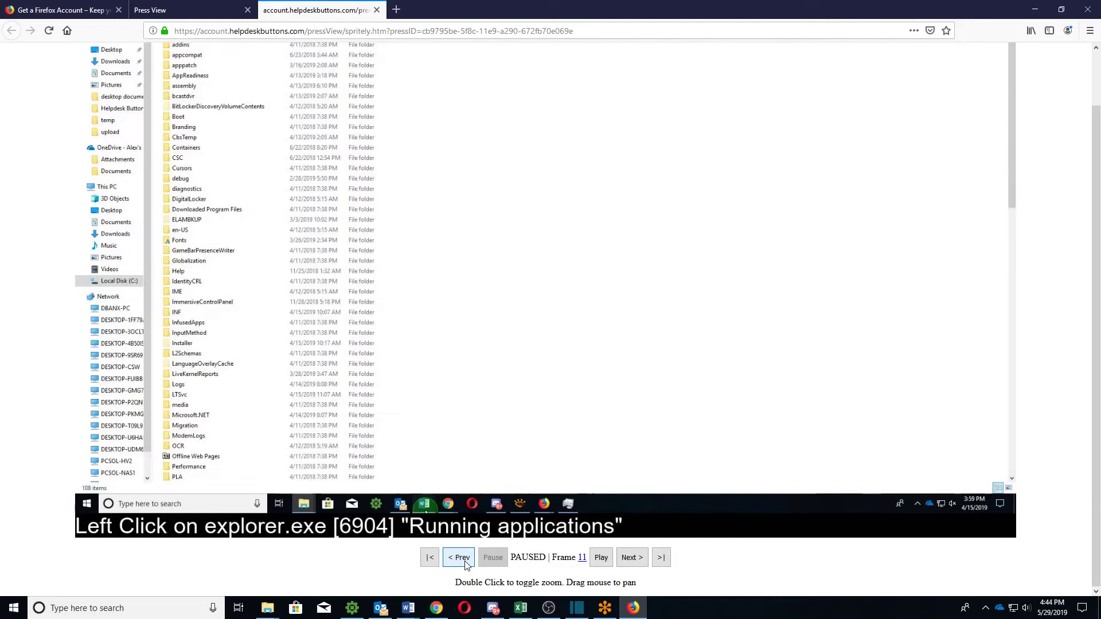
left_click(466, 561)
left_click(467, 561)
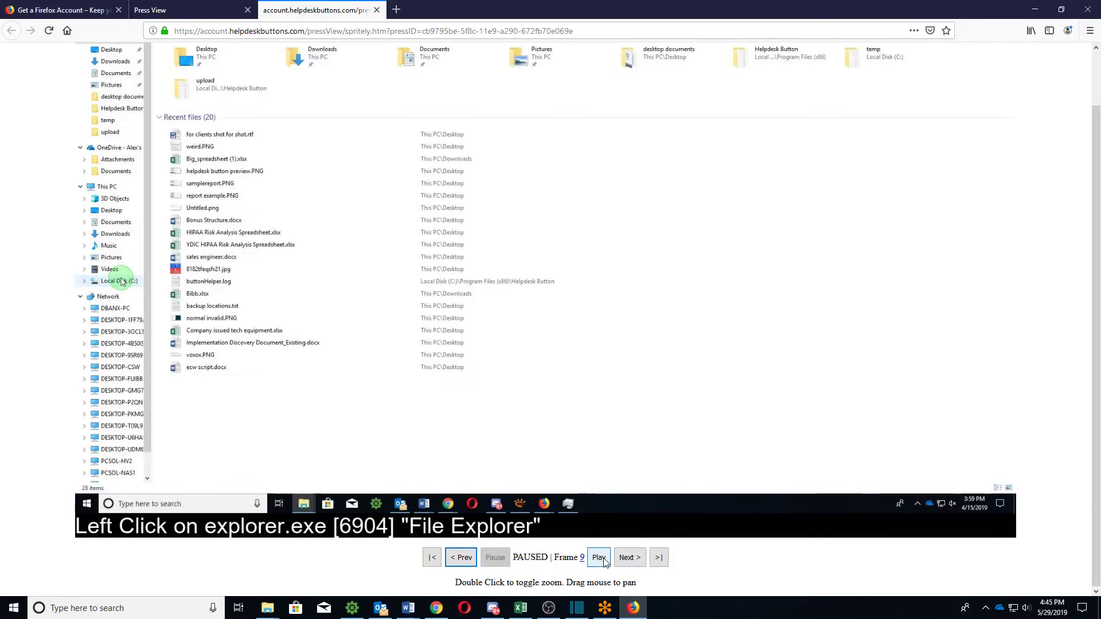
Step: Advance the recording frame by frame from frame 9 to frame 13 and resume playback
left_click(629, 558)
left_click(629, 559)
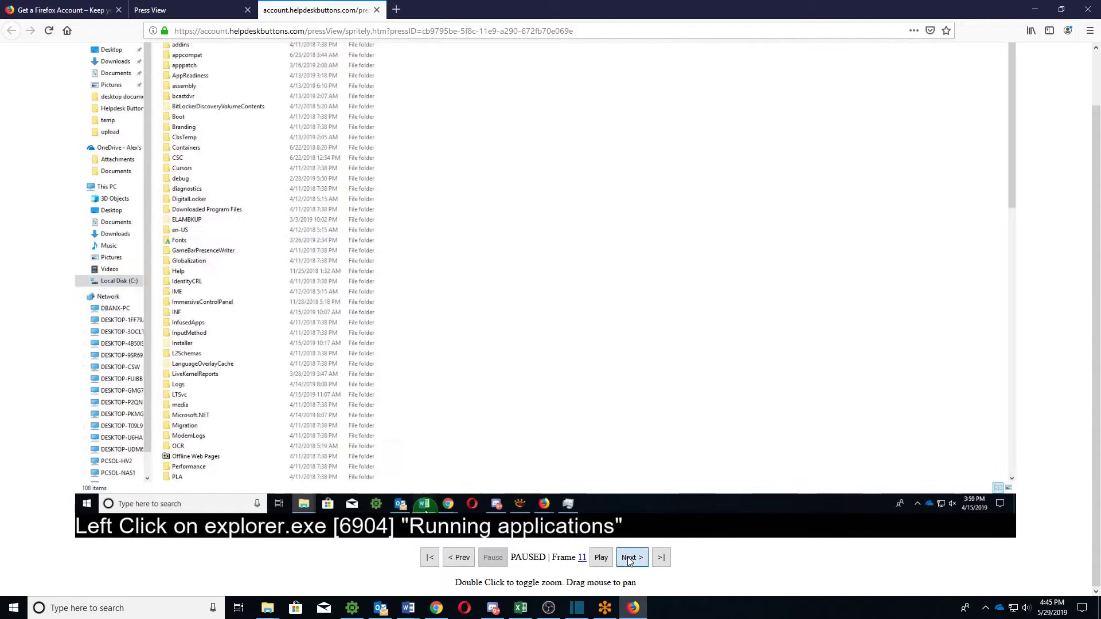
left_click(629, 558)
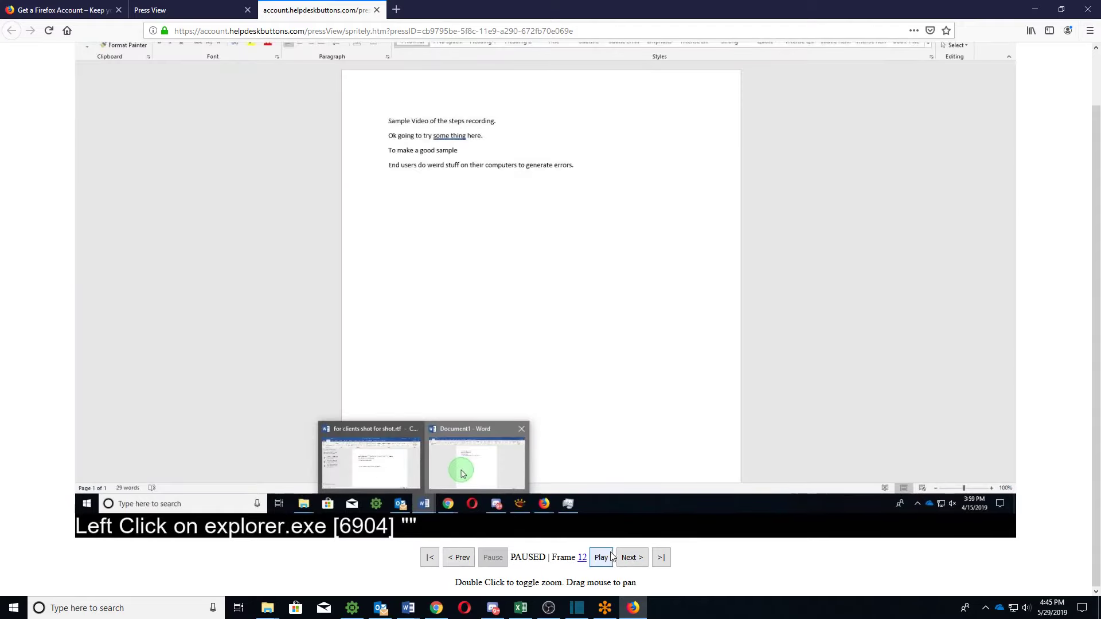
left_click(634, 562)
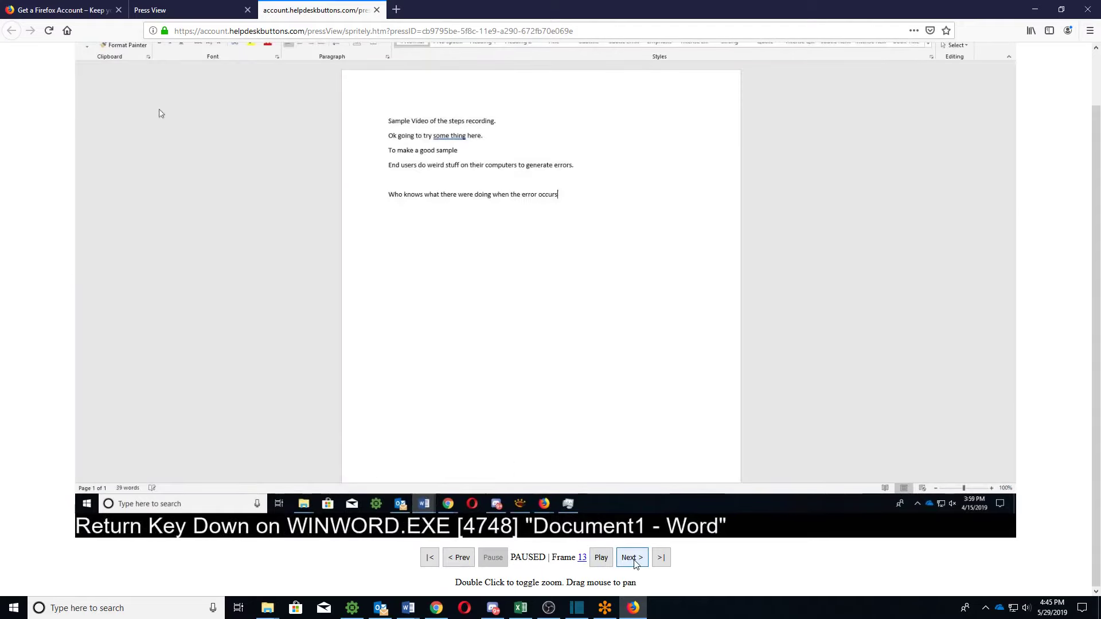
left_click(602, 558)
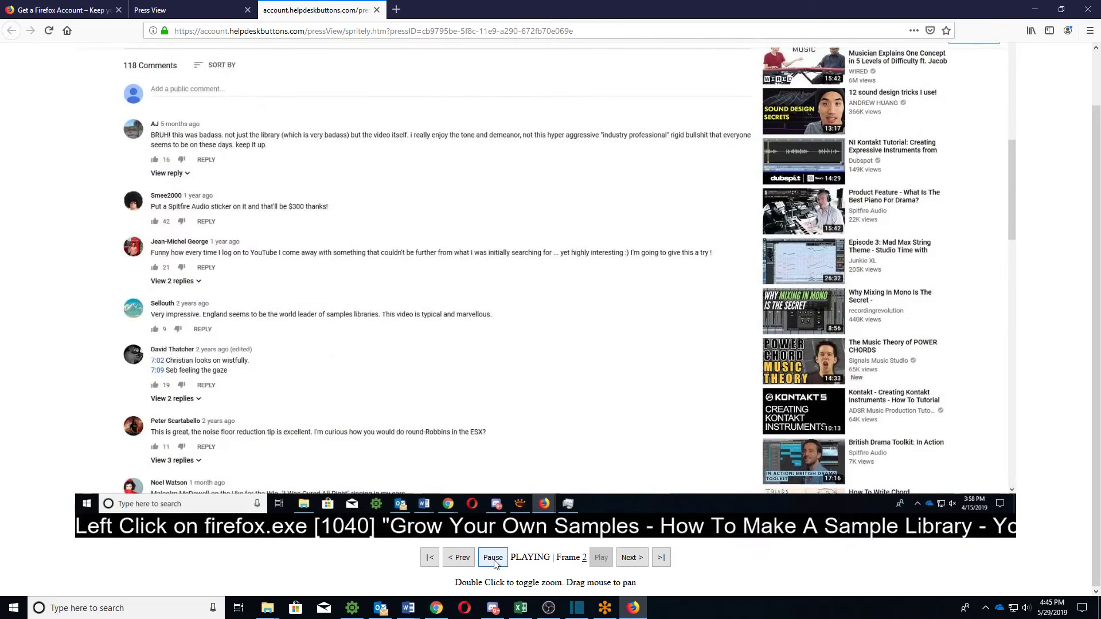
Step: Pause the recording, look over the captured browser window, and return to the Press View report
left_click(494, 560)
scroll(330, 280, "up", 2)
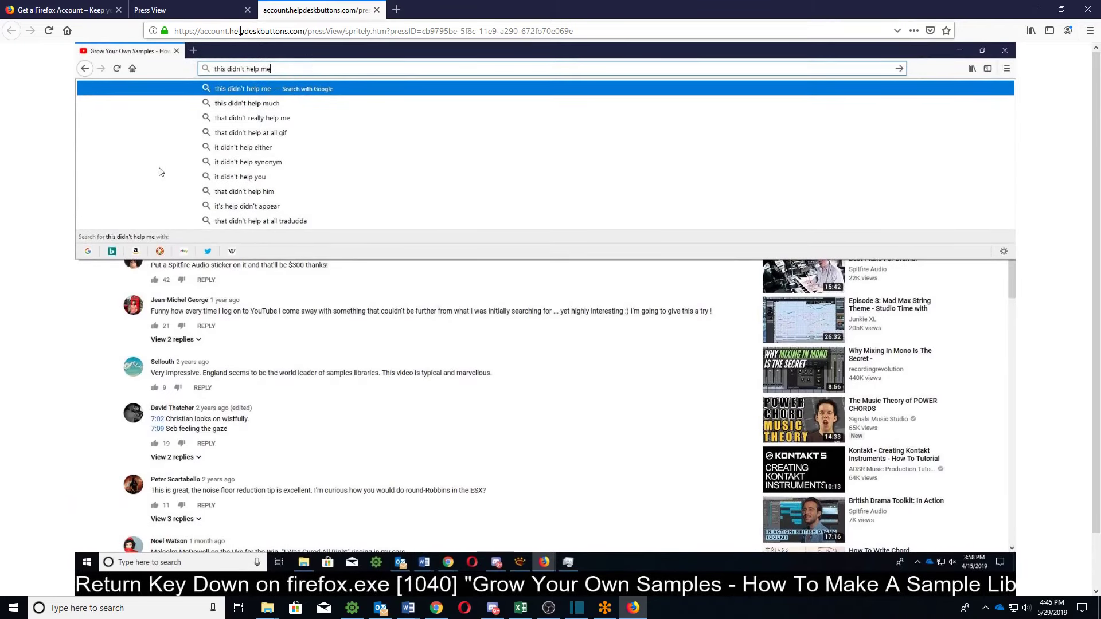
left_click(172, 13)
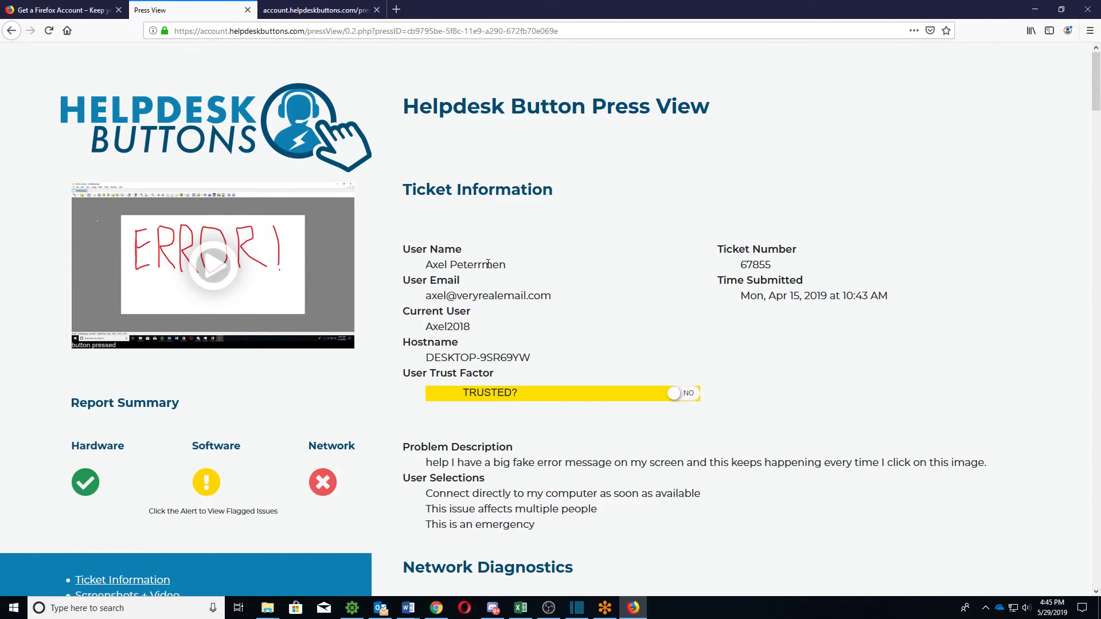
Step: Review the ticket information, problem description and user selections, plus the network diagnostics with the netDiag and nslookup tables
scroll(471, 254, "down", 3)
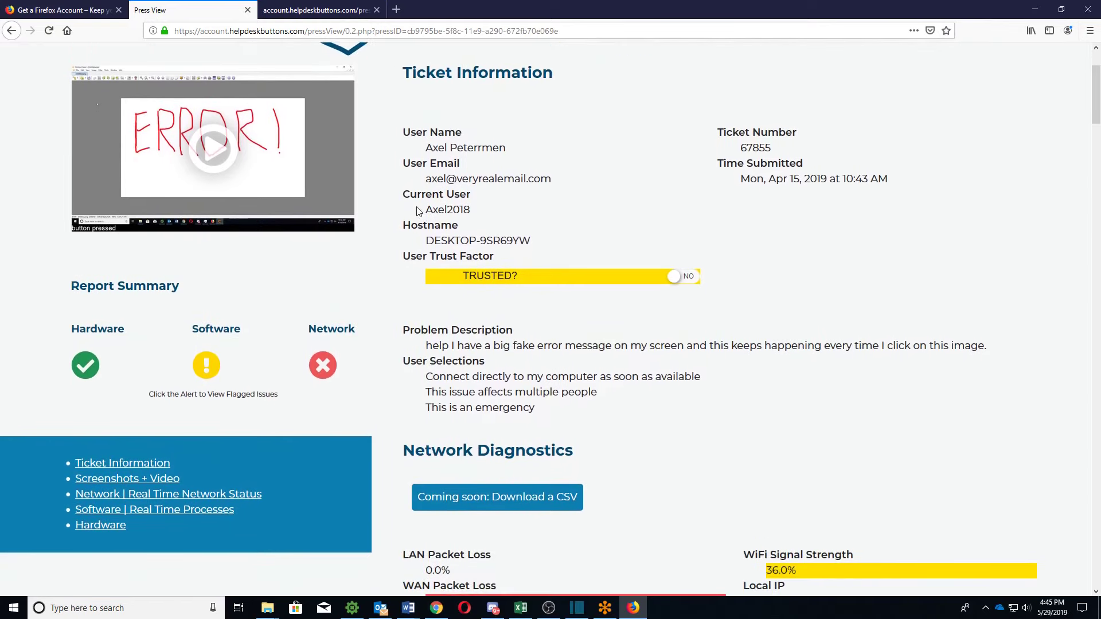
scroll(418, 211, "down", 2)
scroll(434, 244, "down", 2)
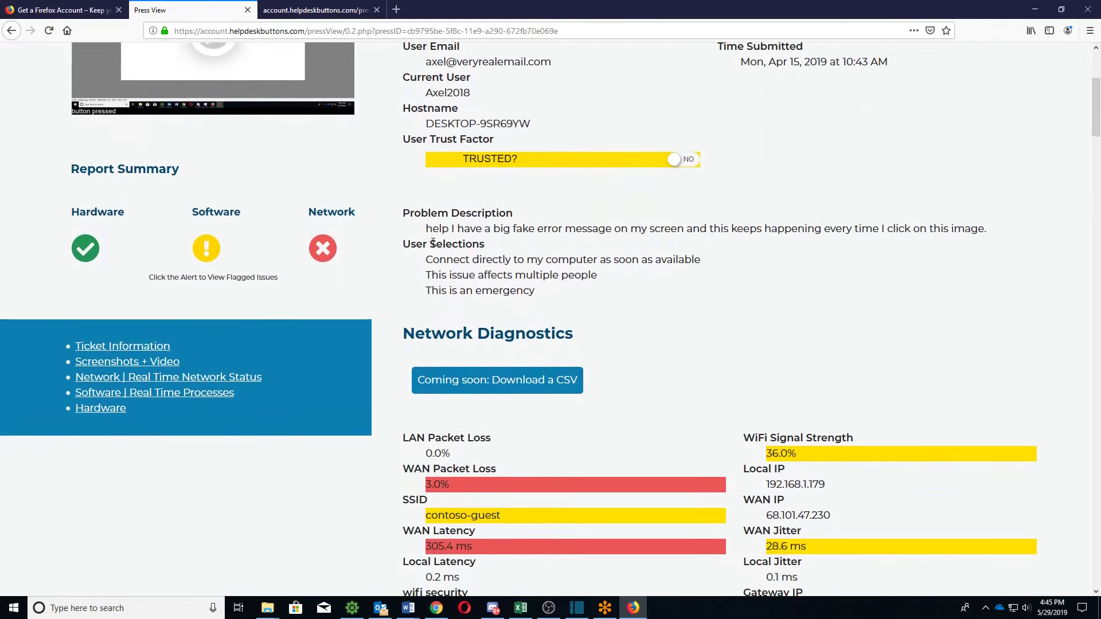
scroll(432, 240, "down", 3)
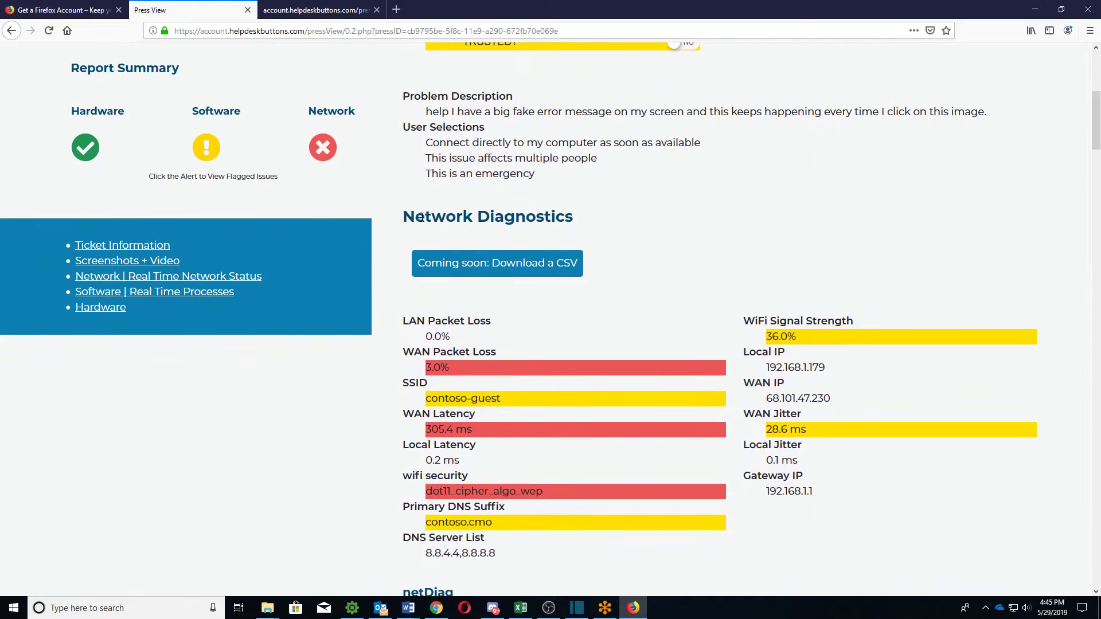
scroll(459, 229, "down", 3)
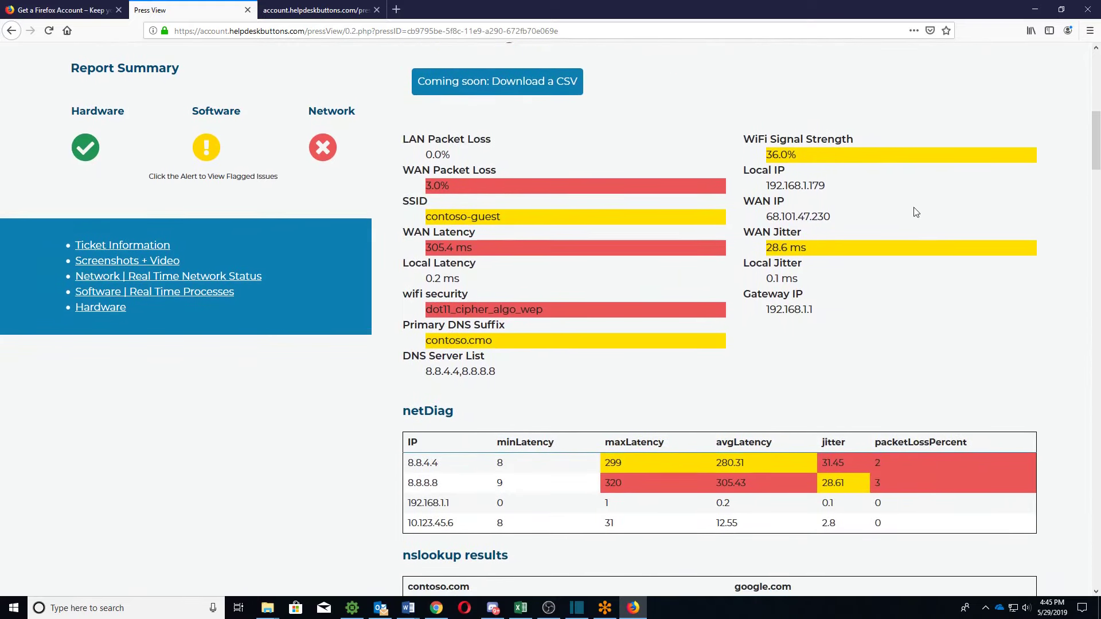
scroll(586, 228, "down", 1)
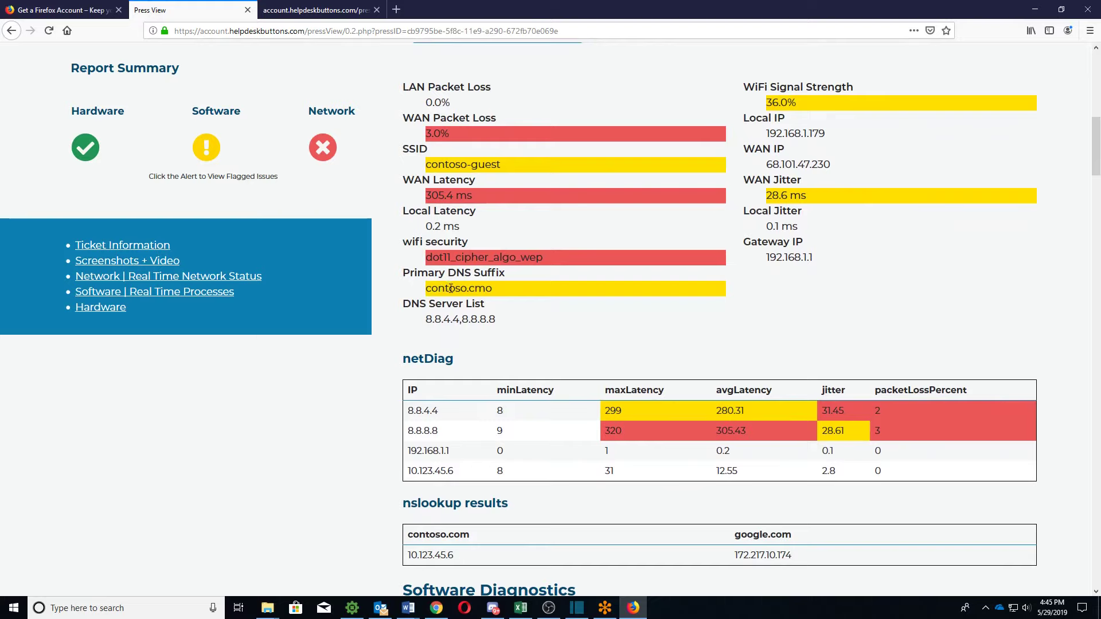
mouse_move(452, 288)
mouse_move(453, 257)
scroll(453, 190, "down", 3)
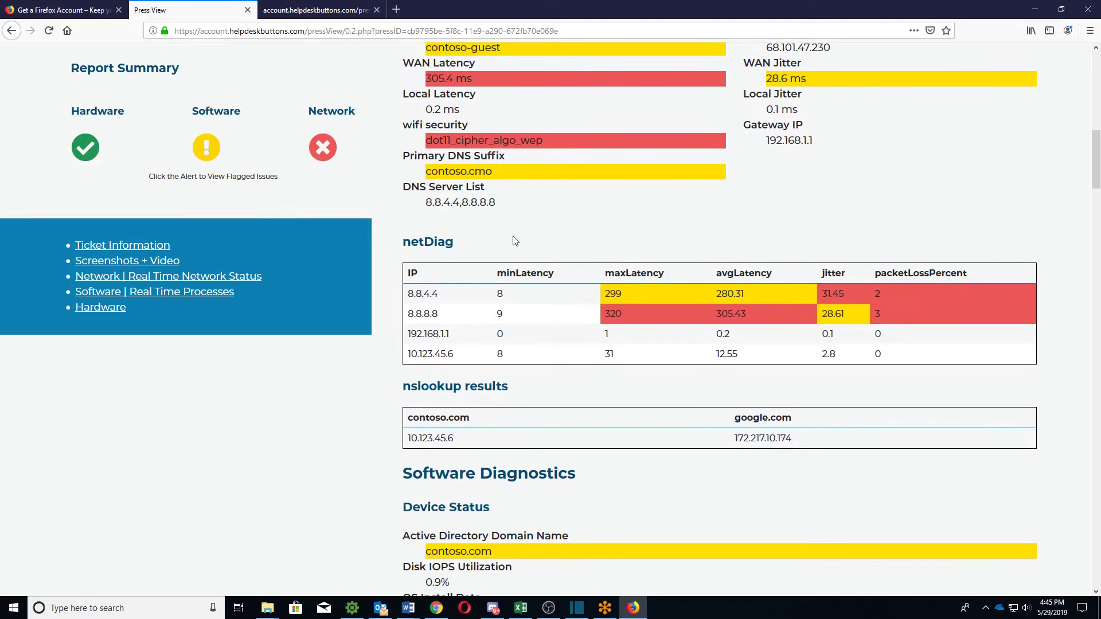
scroll(516, 248, "down", 3)
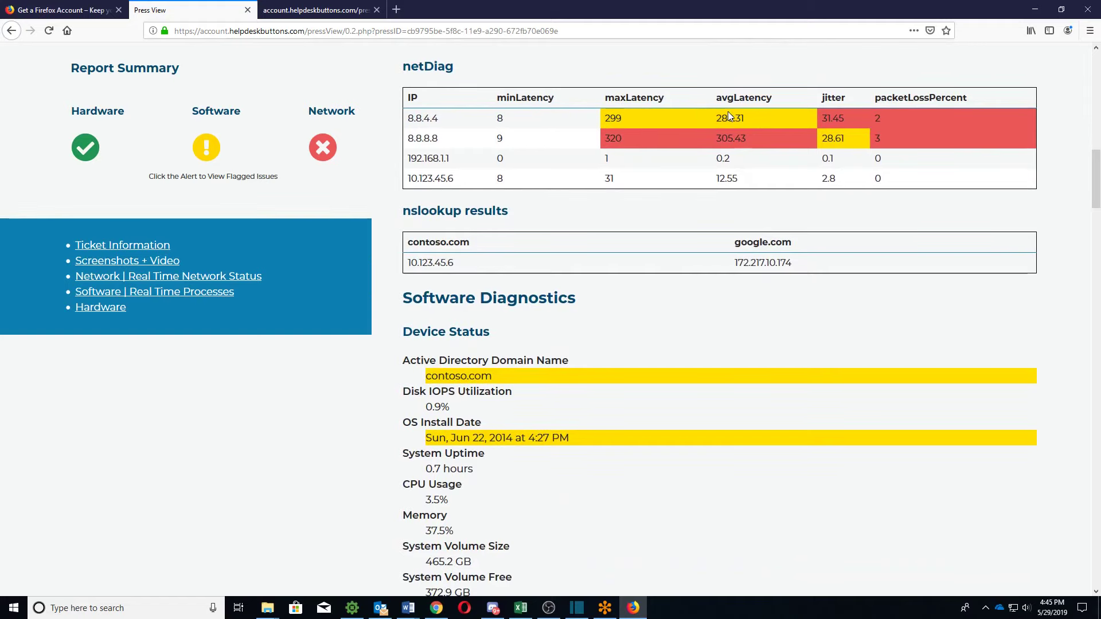
Step: Examine the software diagnostics, covering device status and the CPU, disk and memory use of the real-time processes
scroll(705, 250, "down", 3)
scroll(675, 241, "down", 3)
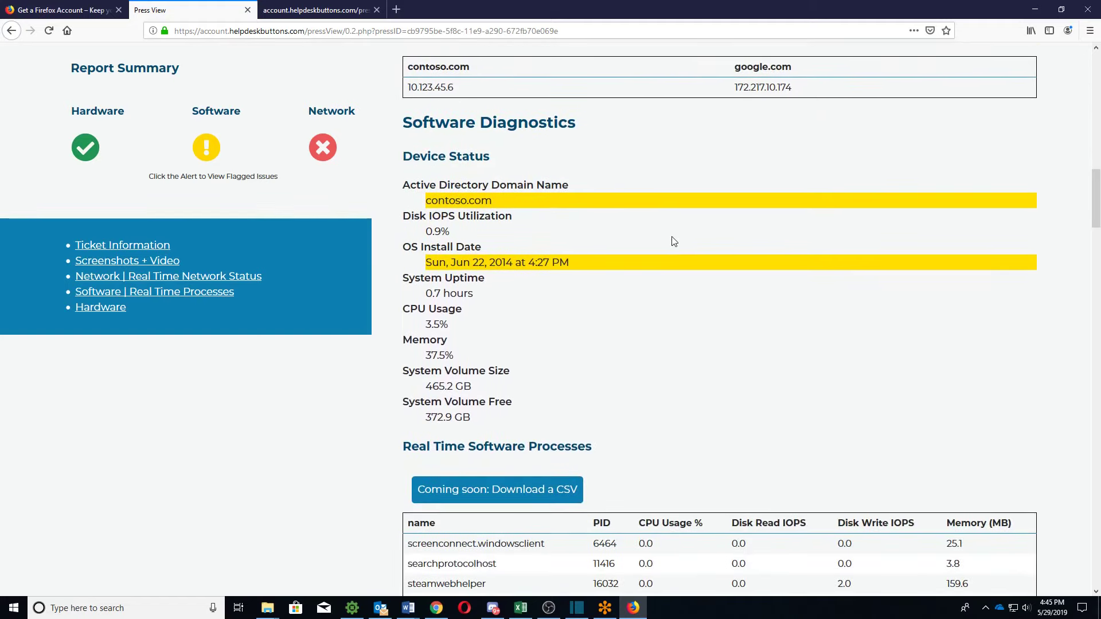
scroll(512, 173, "down", 2)
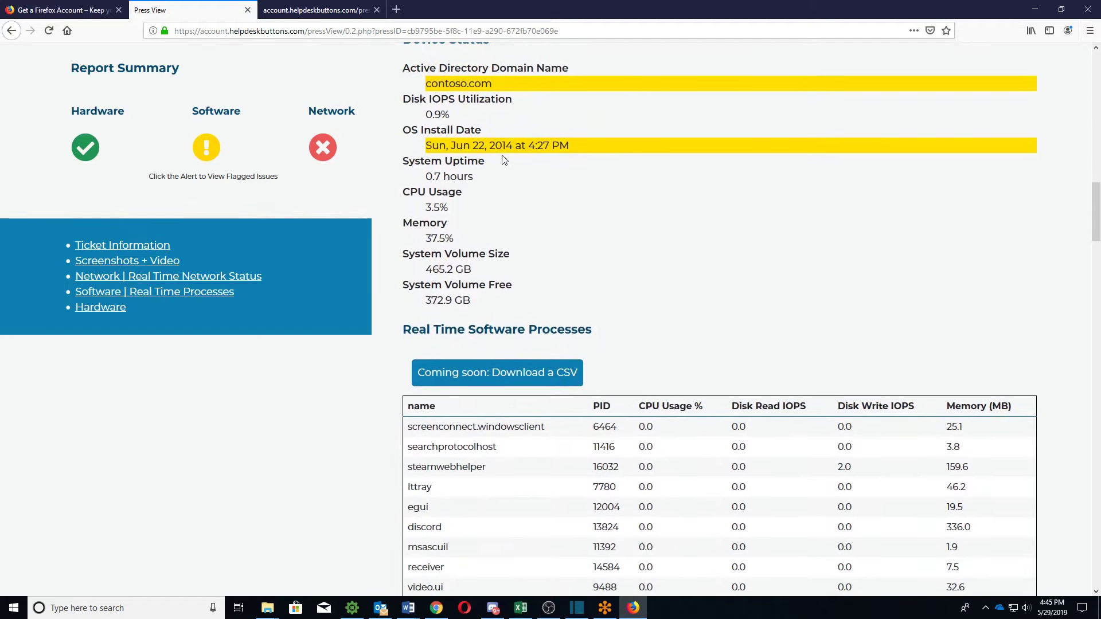
scroll(565, 191, "down", 3)
scroll(658, 223, "down", 6)
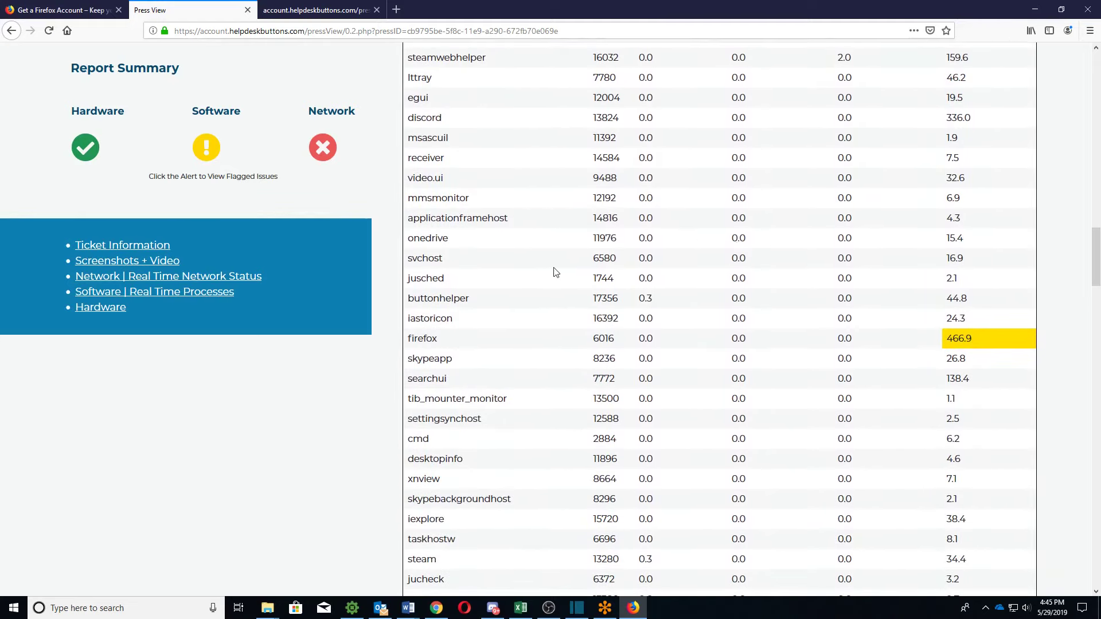
scroll(556, 272, "down", 9)
scroll(683, 271, "down", 3)
scroll(691, 272, "up", 15)
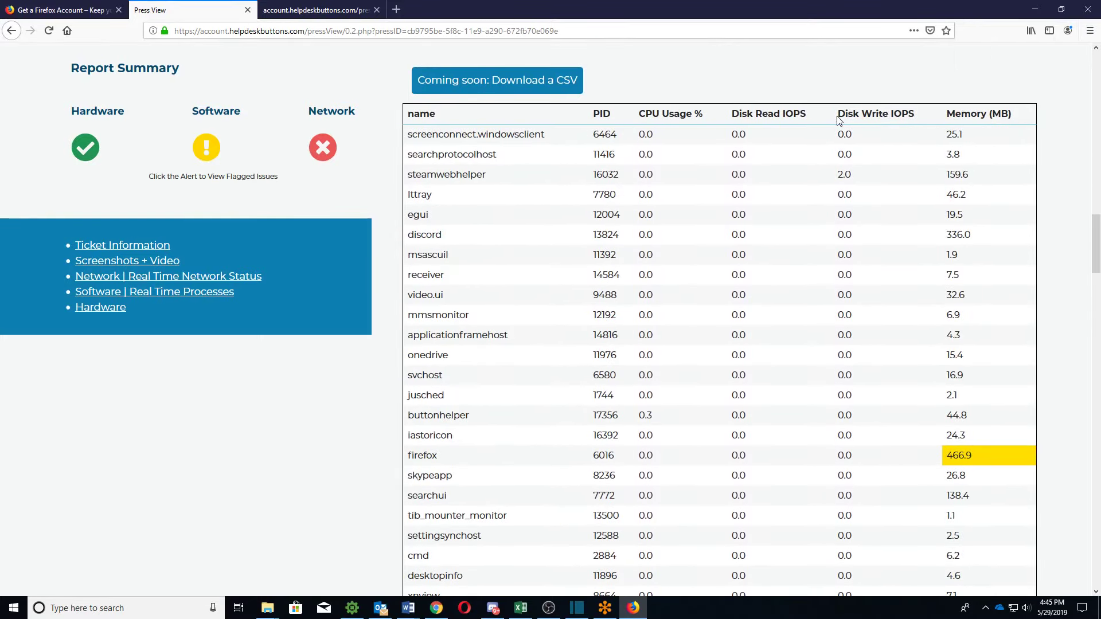
scroll(715, 315, "down", 13)
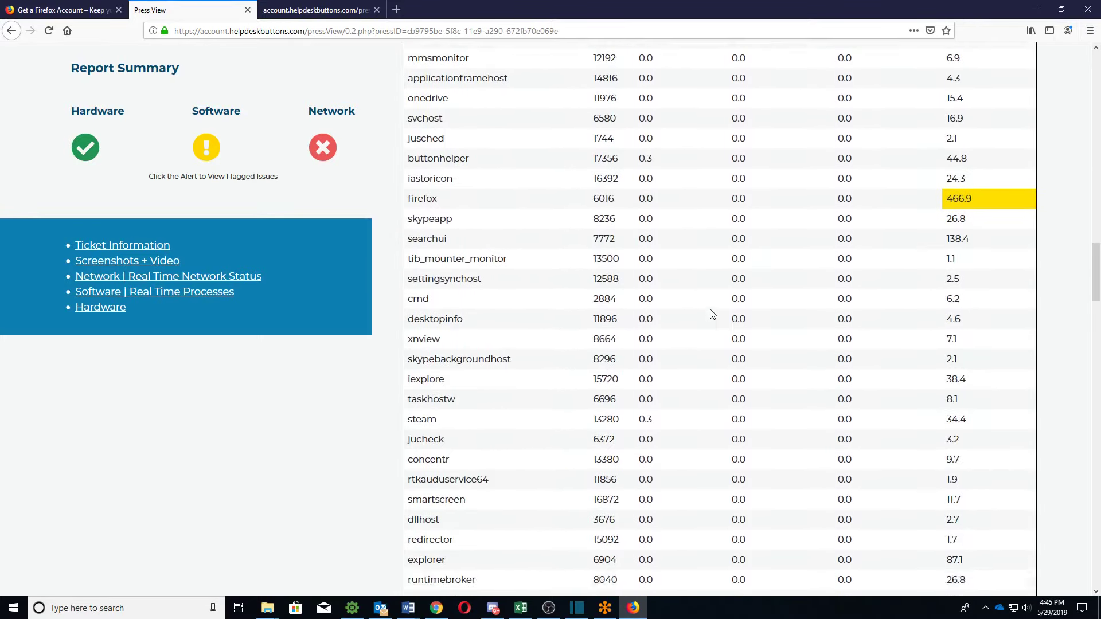
scroll(701, 306, "down", 13)
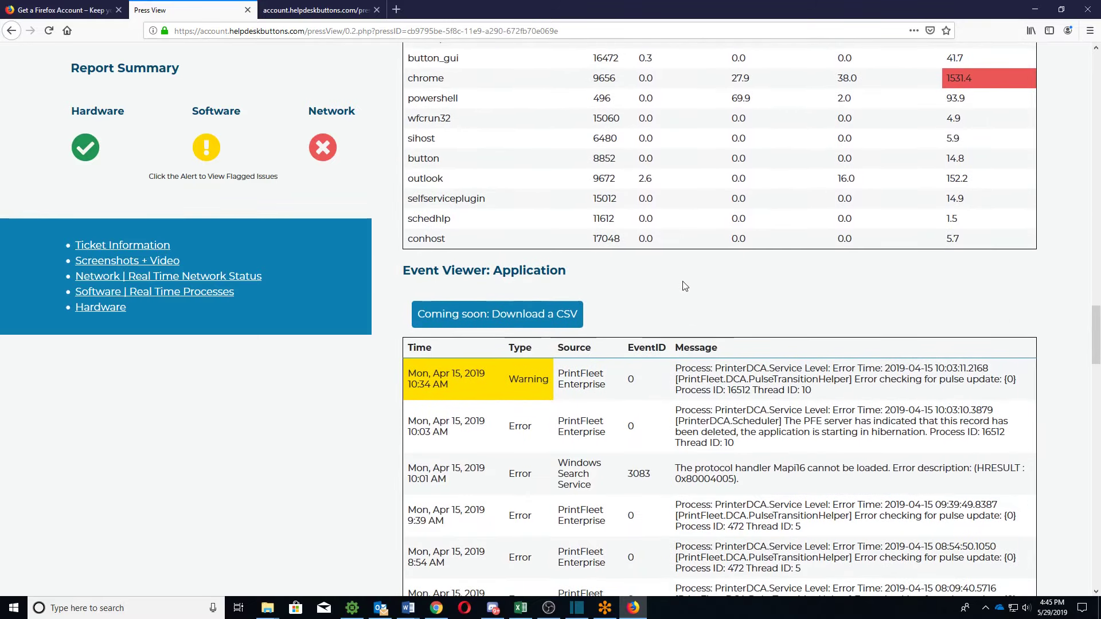
Step: Examine the event log entries, the DnsCache prognosis list and the hardware diagnostics, ending back at the DCOM events
scroll(683, 285, "down", 10)
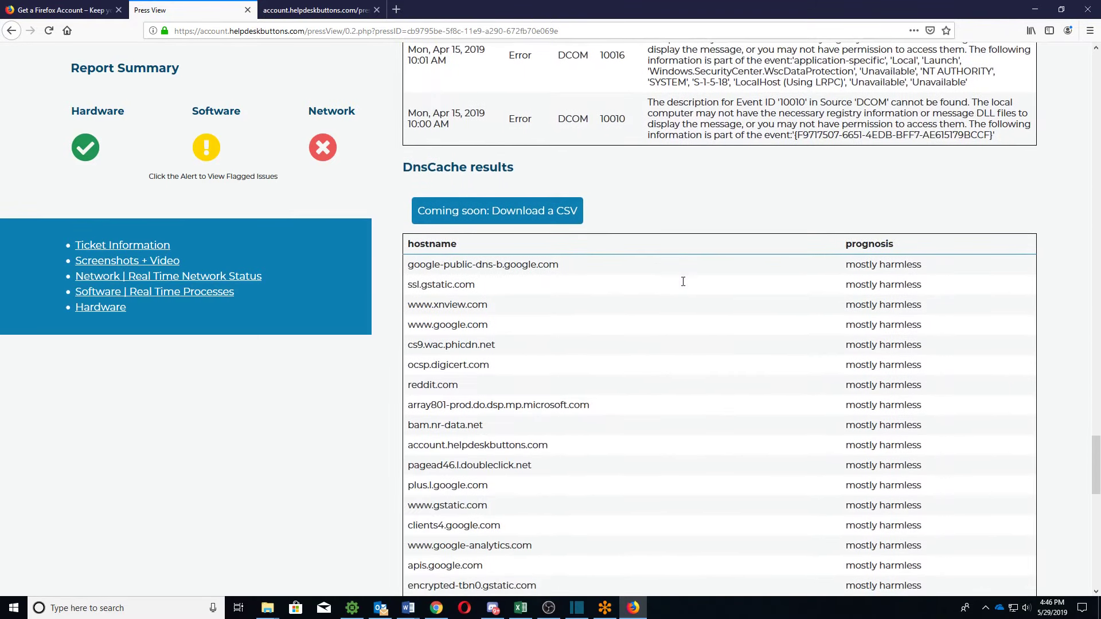
scroll(642, 290, "down", 6)
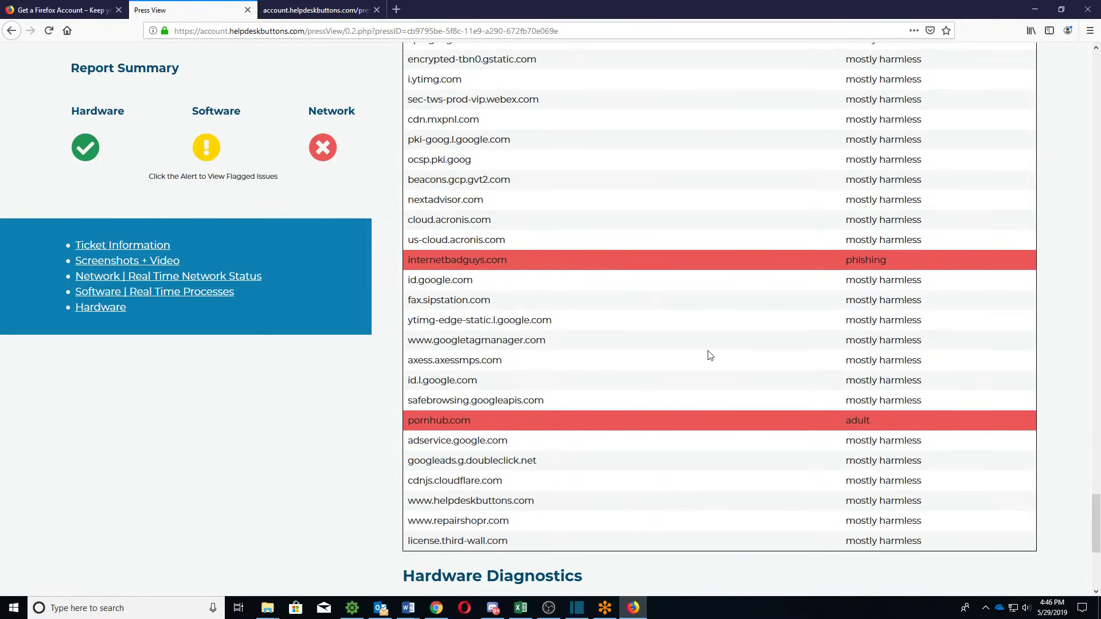
scroll(710, 355, "down", 5)
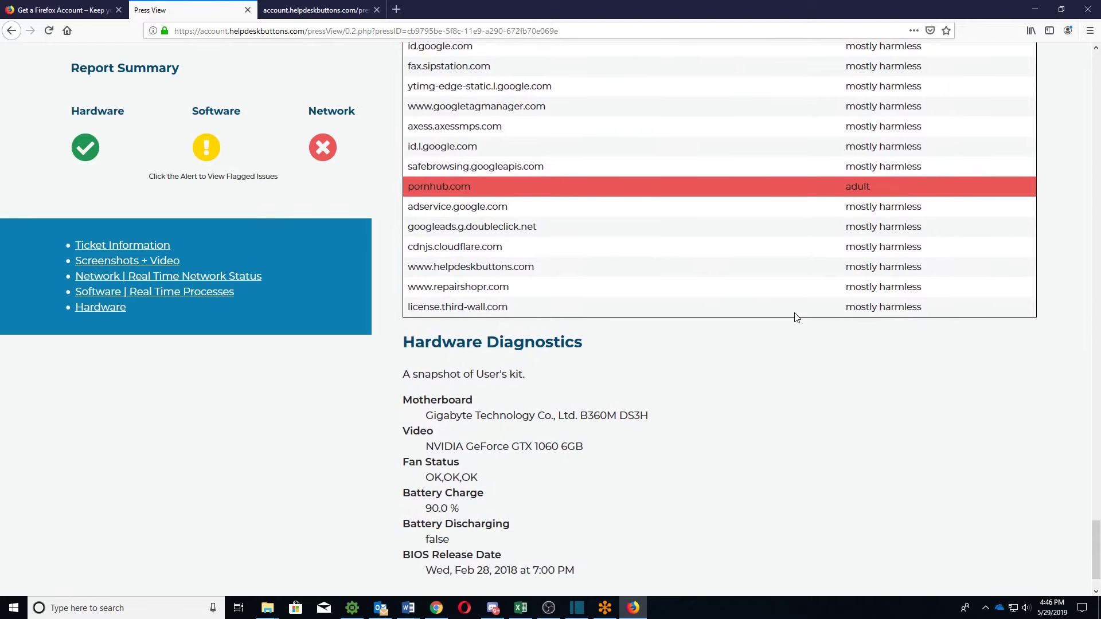
scroll(800, 321, "up", 6)
scroll(809, 338, "up", 14)
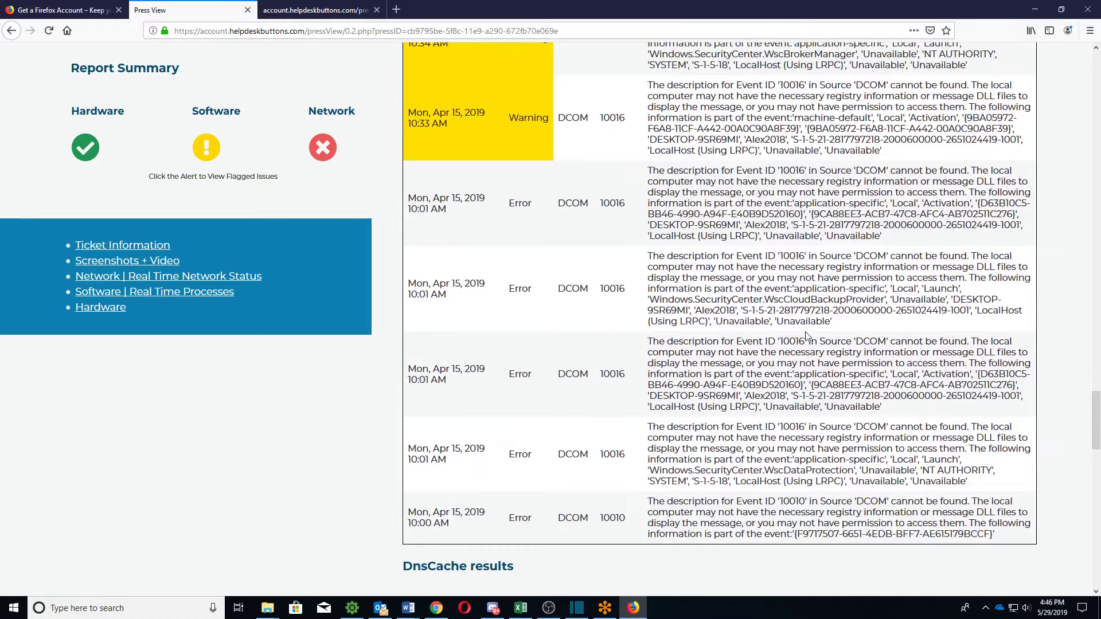
Step: Go back up the press report to the network diagnostics and re-examine the netDiag and nslookup tables
scroll(807, 336, "up", 20)
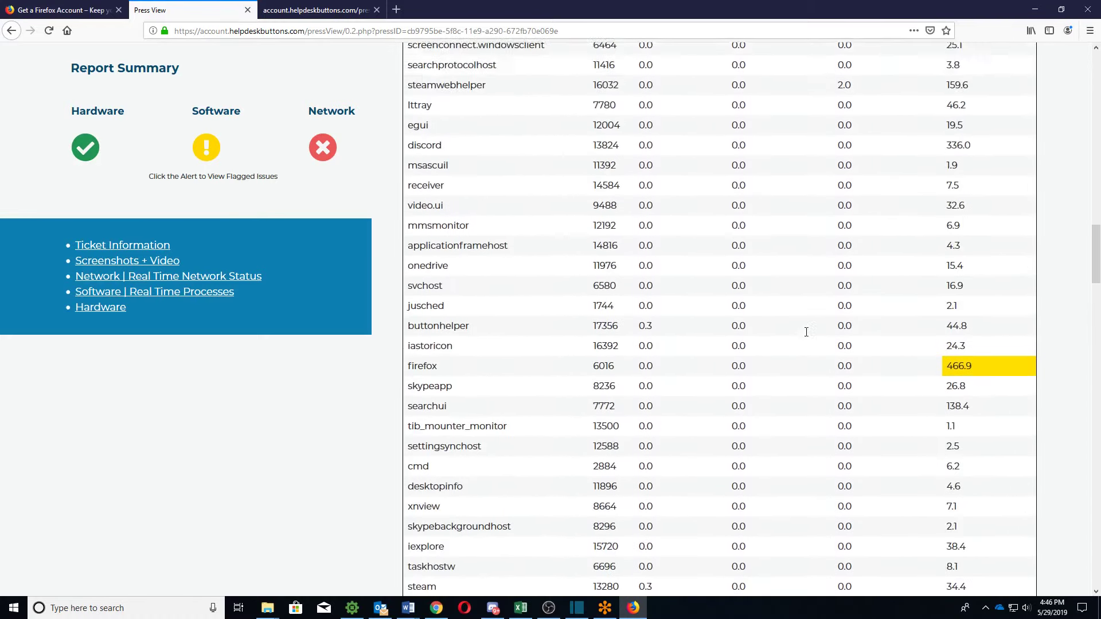
scroll(803, 332, "up", 12)
scroll(547, 281, "up", 8)
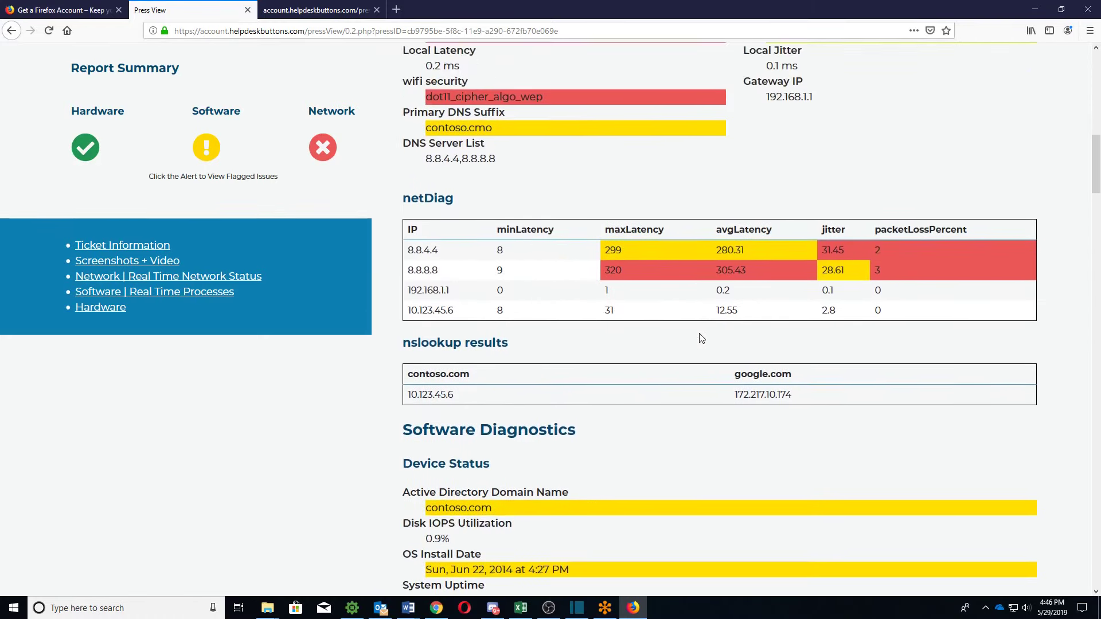
scroll(649, 346, "down", 5)
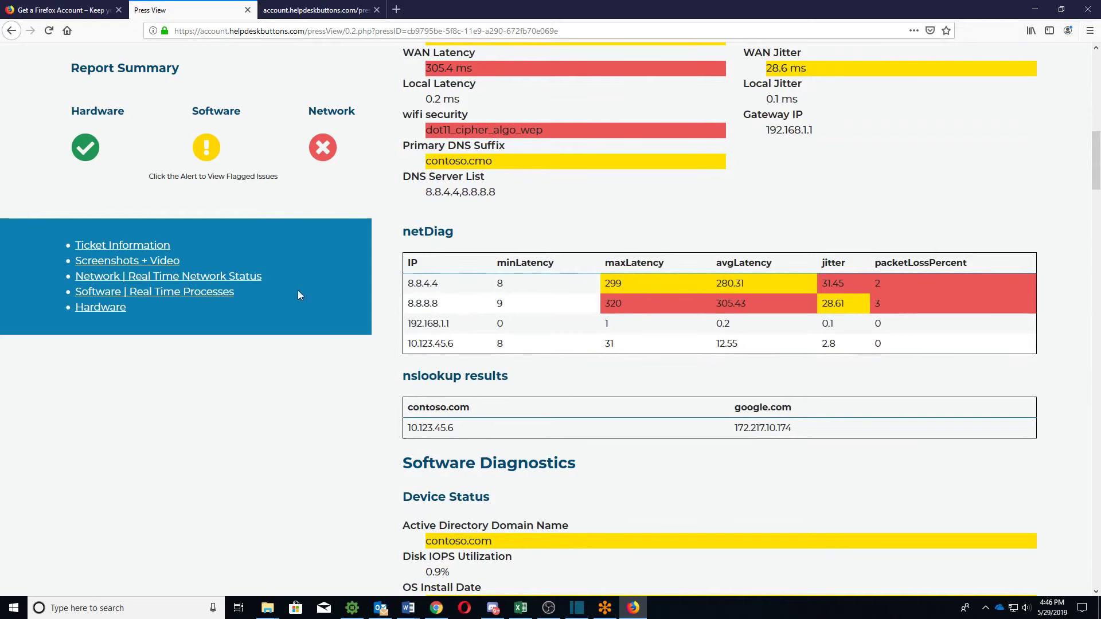
Step: Look over the Account Overview and open its activity view to examine the list of recorded button presses
key("alt+Tab")
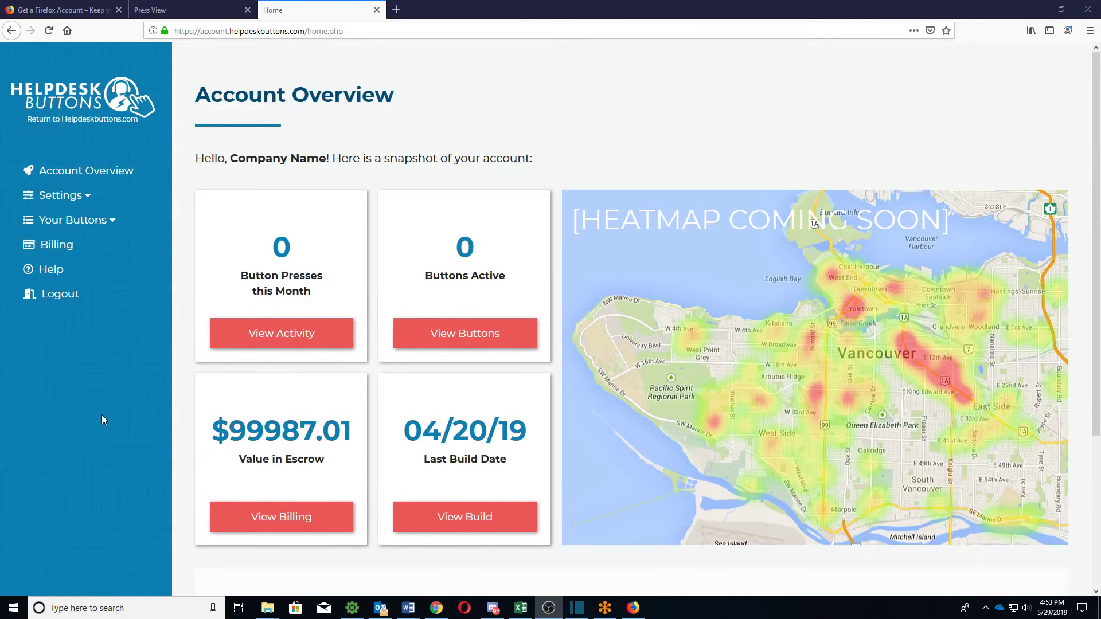
left_click(276, 293)
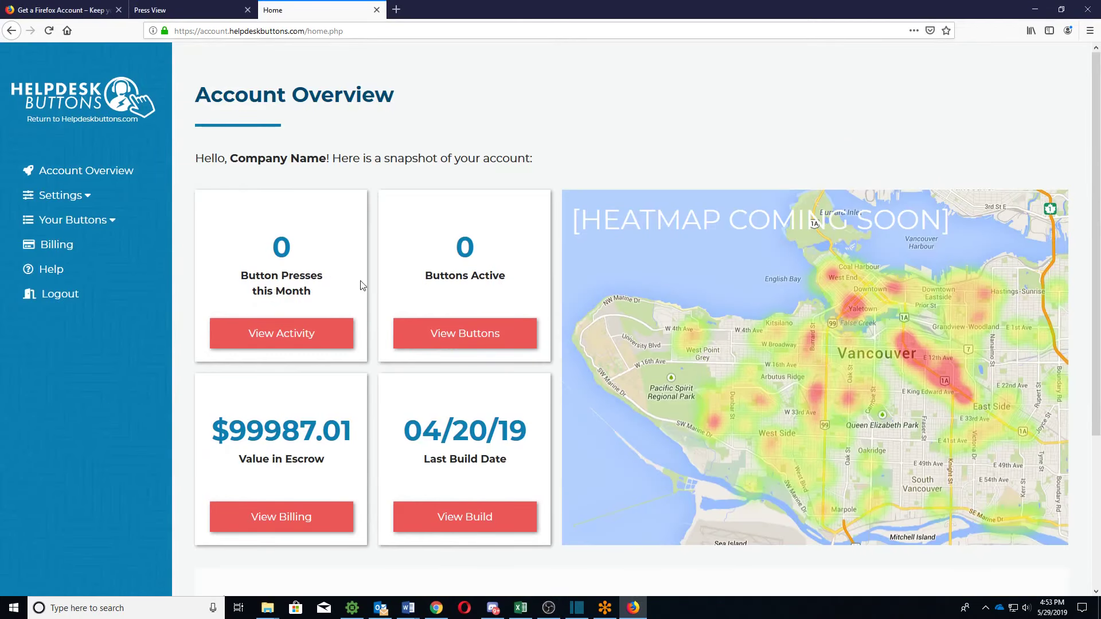
scroll(361, 285, "down", 2)
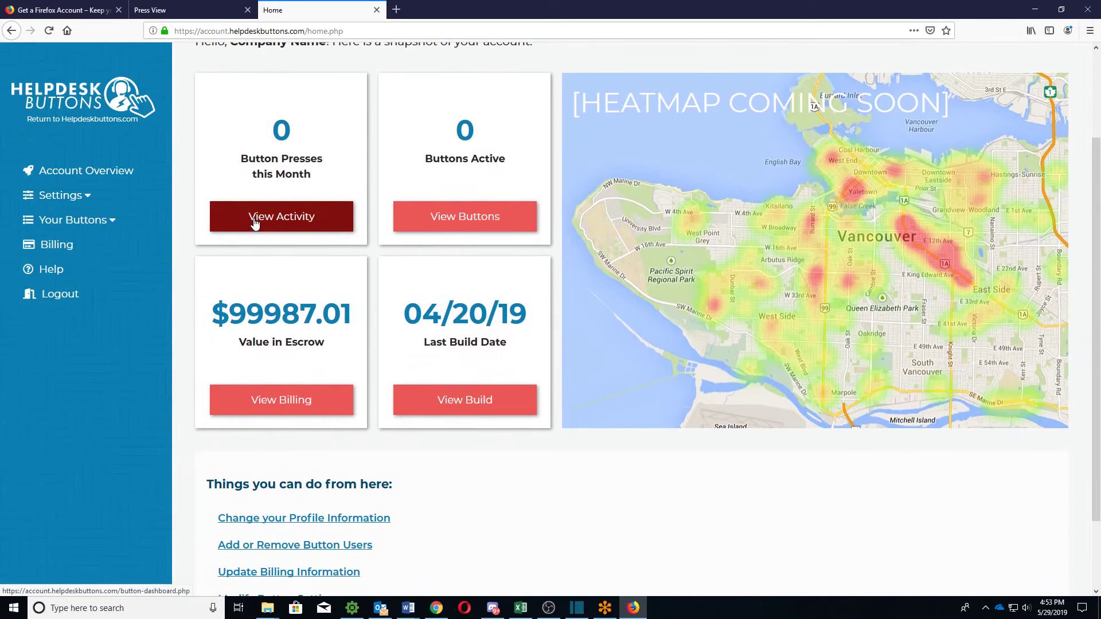
left_click(255, 223)
scroll(255, 223, "down", 2)
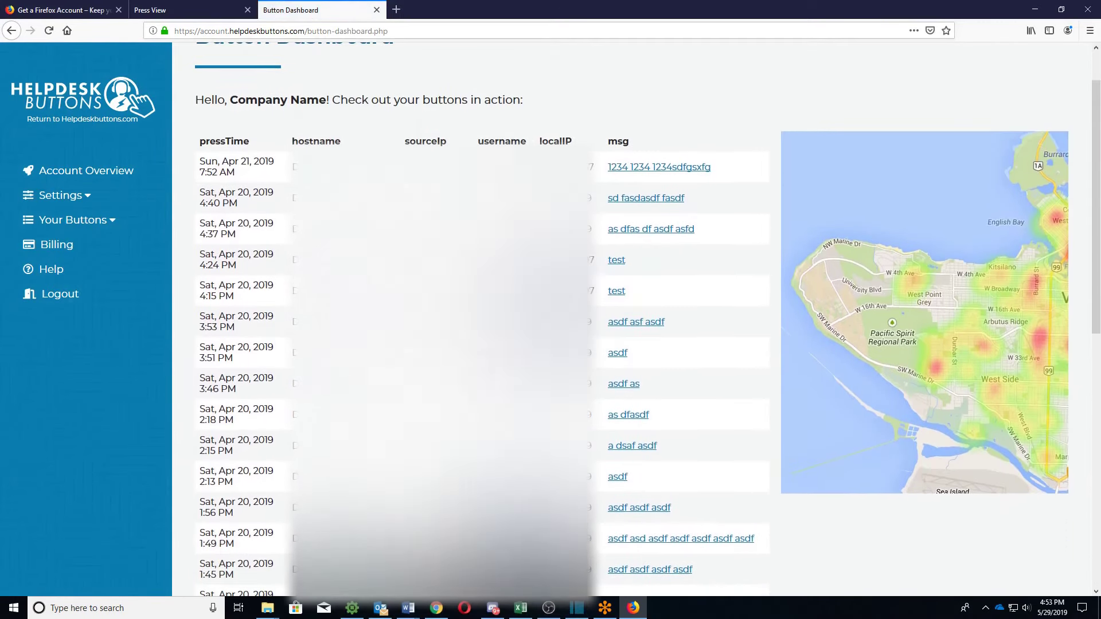
scroll(255, 224, "up", 2)
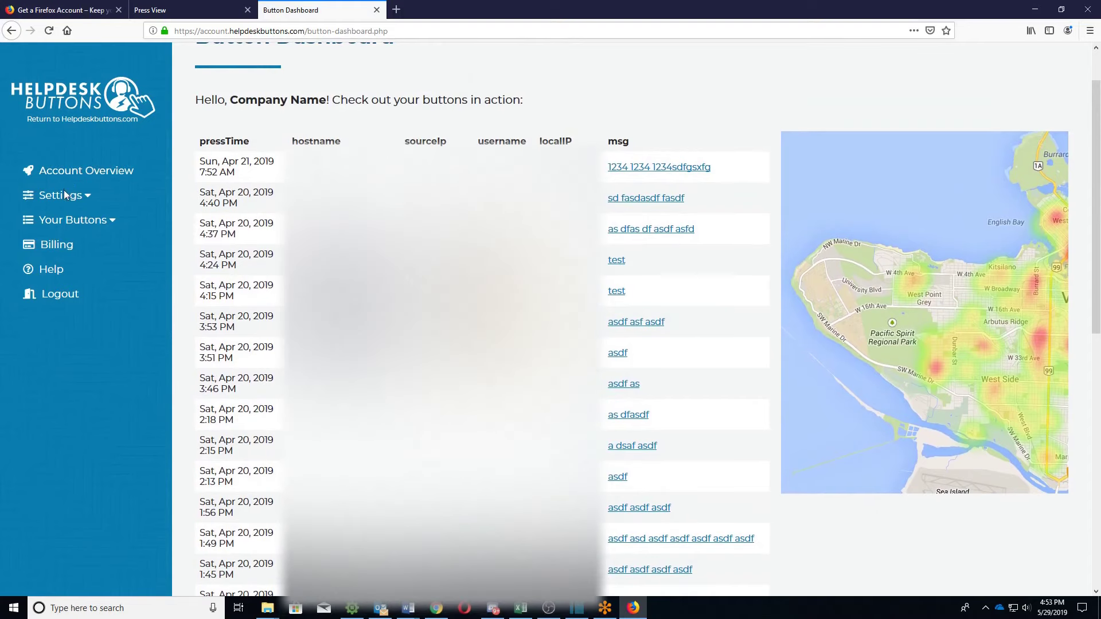
Step: Open the Account Information settings and examine the account fields and the Ticket System choices under Backend Information
left_click(64, 195)
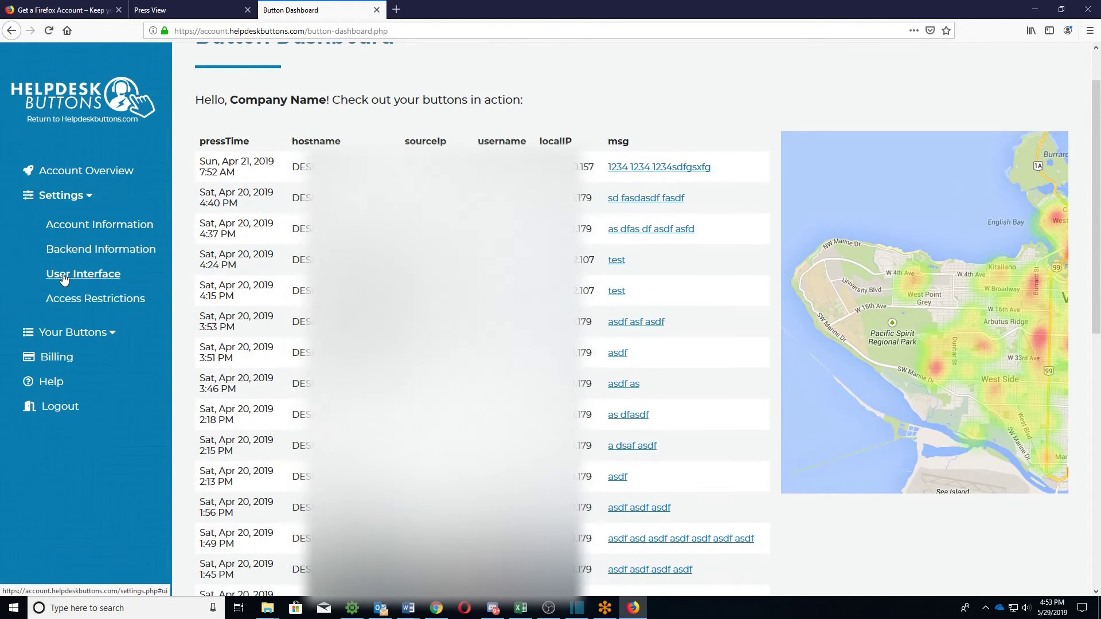
left_click(99, 224)
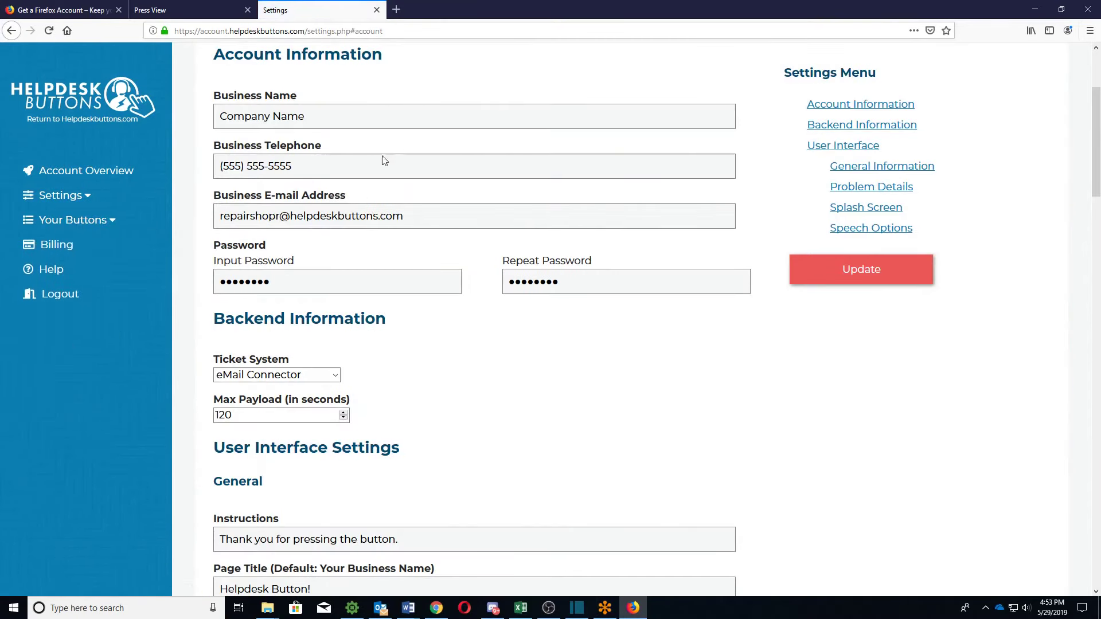
scroll(416, 164, "down", 3)
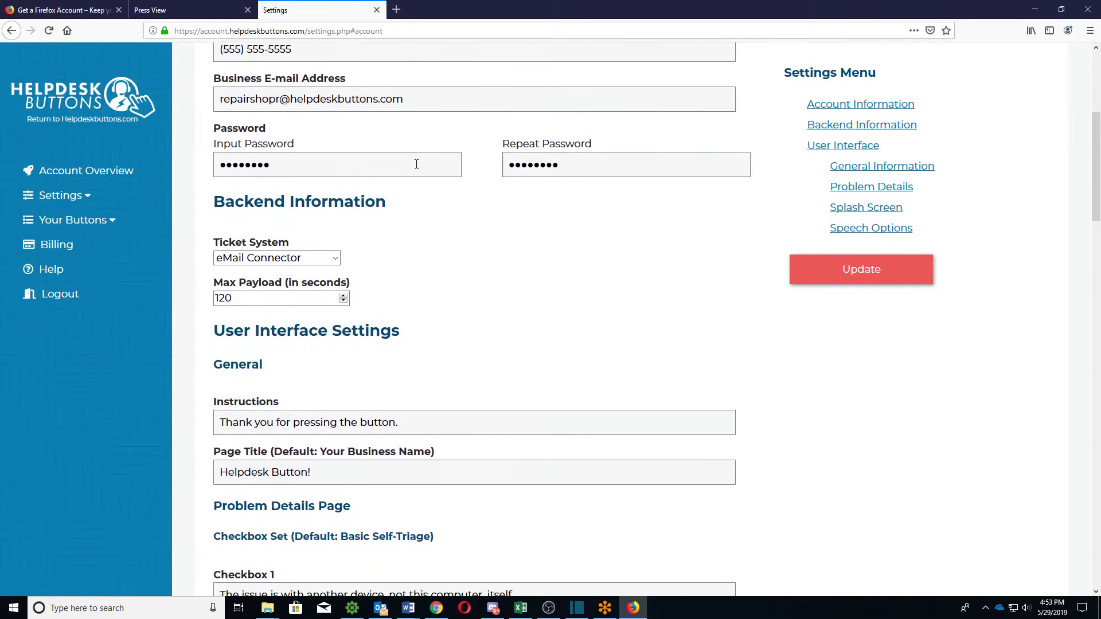
left_click(336, 201)
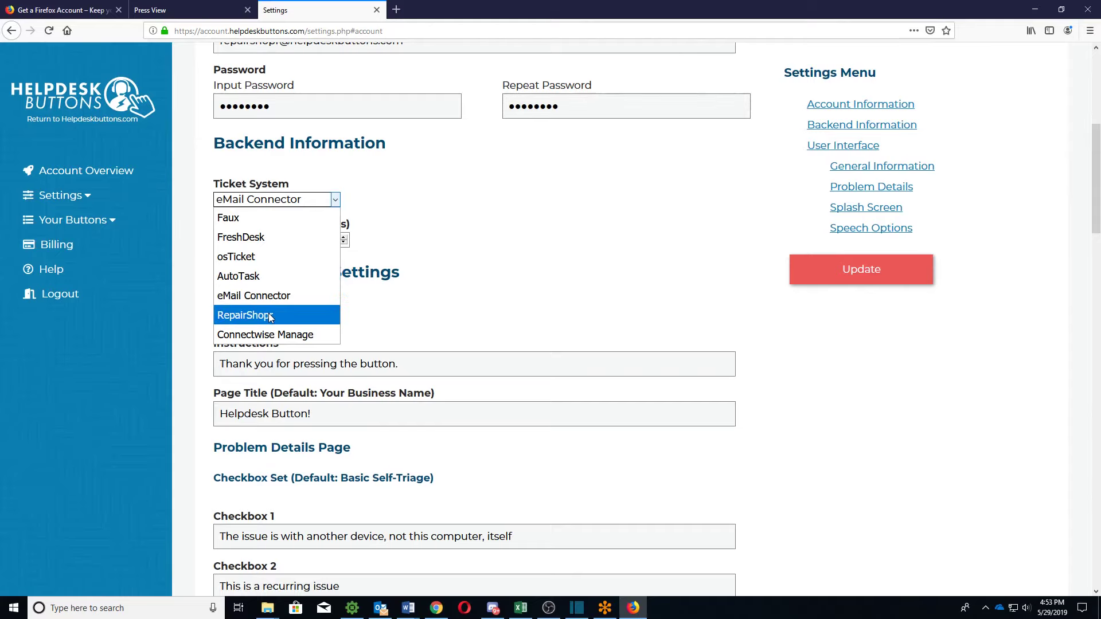
left_click(503, 196)
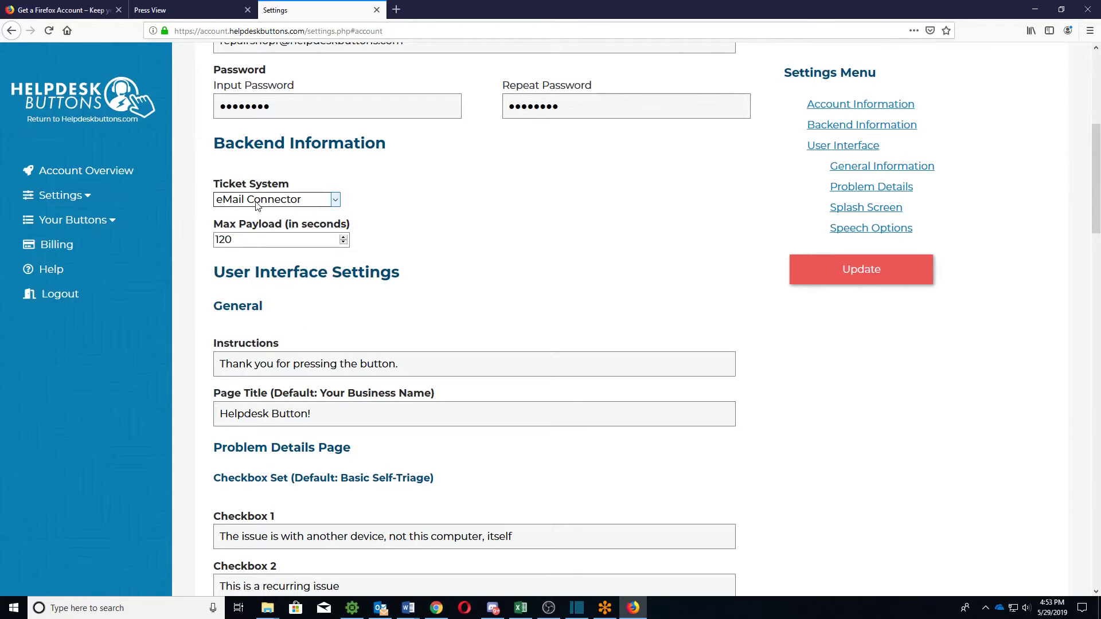
Step: Examine the User Interface settings, from the problem details checkboxes and radio sets to the splash, error and user portal texts
scroll(462, 249, "down", 9)
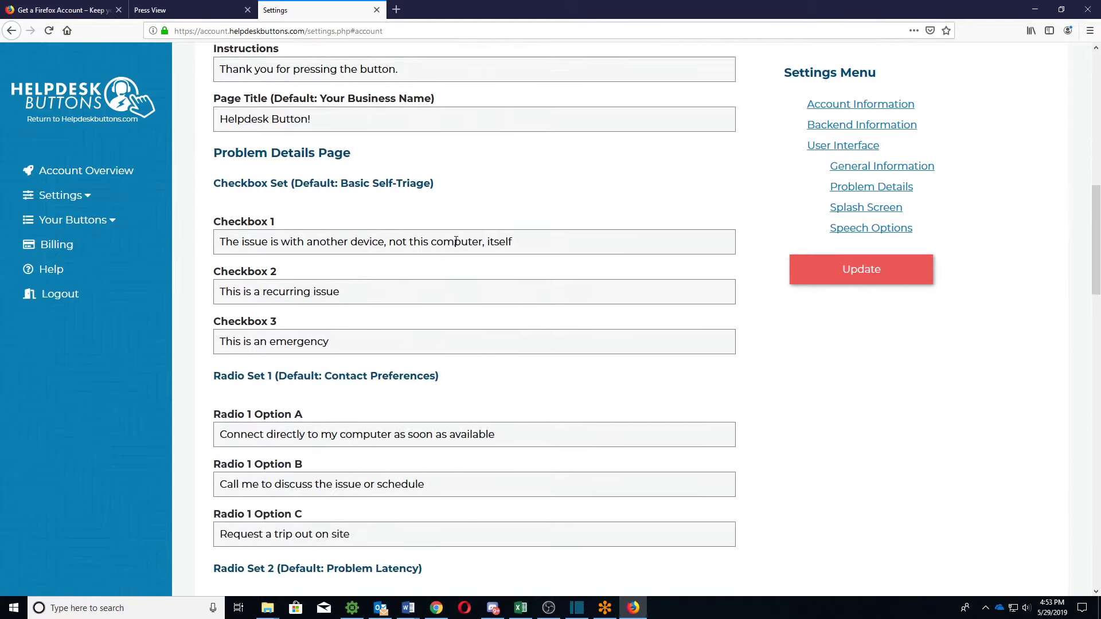
scroll(455, 244, "down", 11)
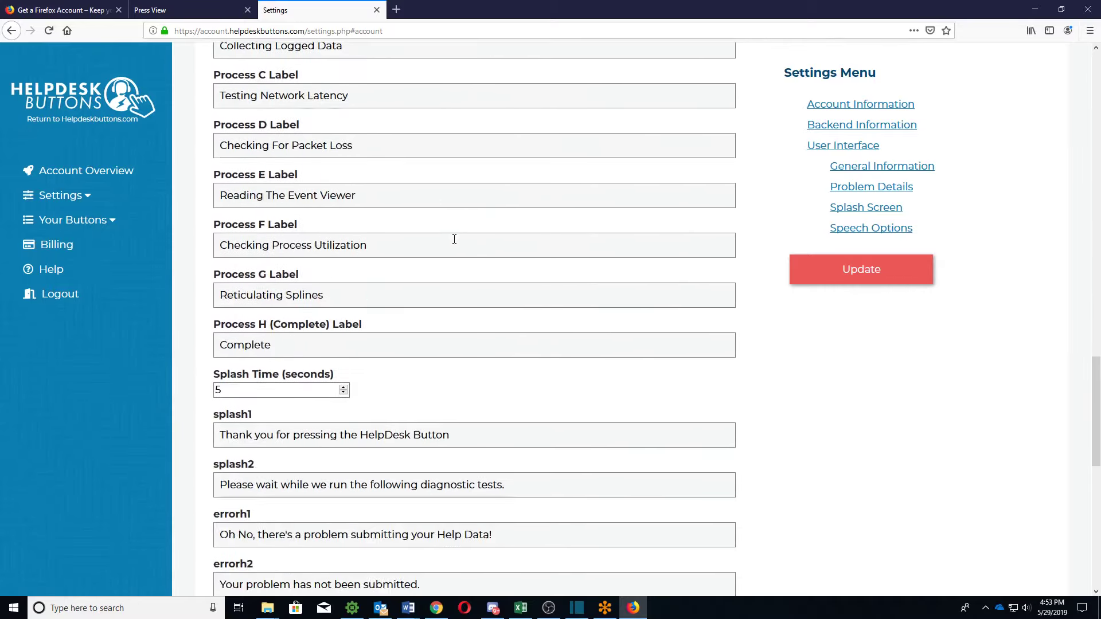
scroll(454, 239, "down", 5)
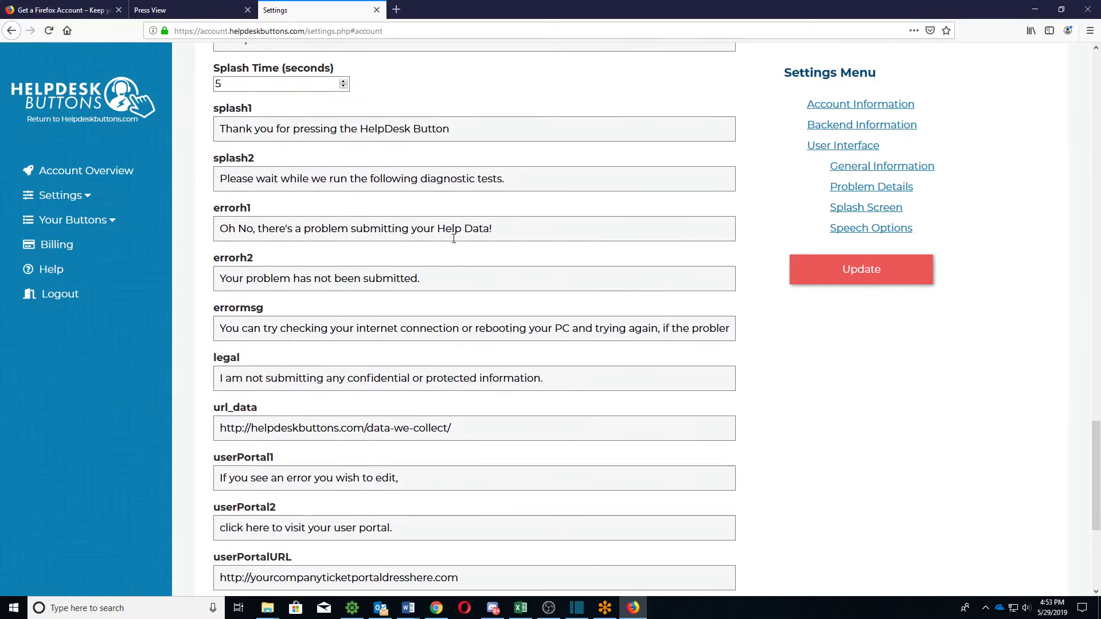
scroll(492, 390, "down", 3)
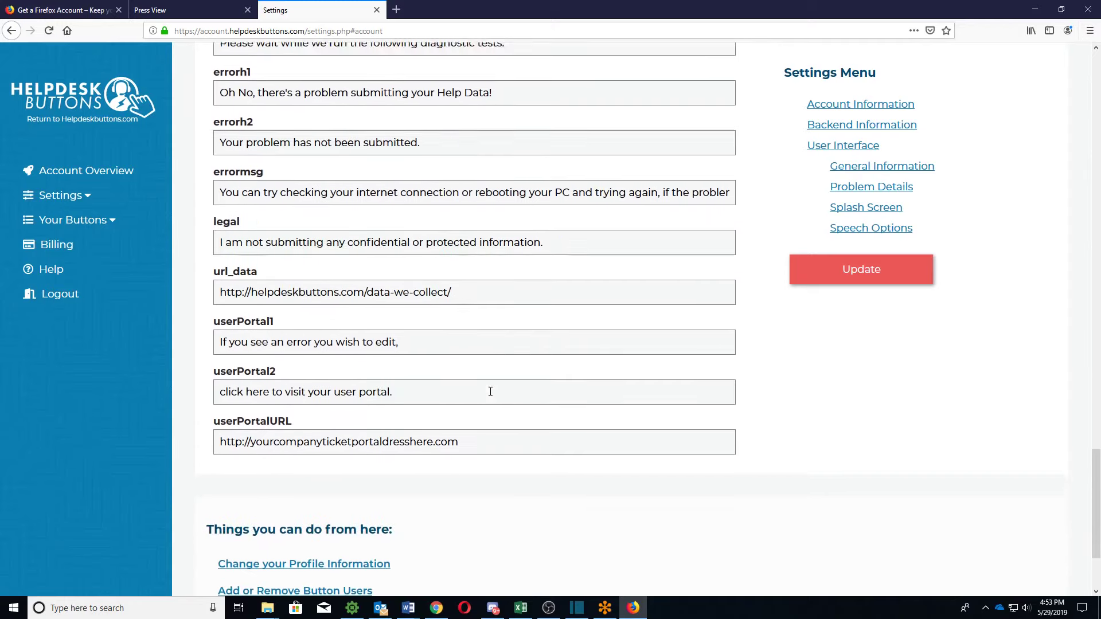
scroll(393, 317, "up", 3)
Step: View the Billing page, followed by the page for ordering Helpdesk Buttons
left_click(57, 245)
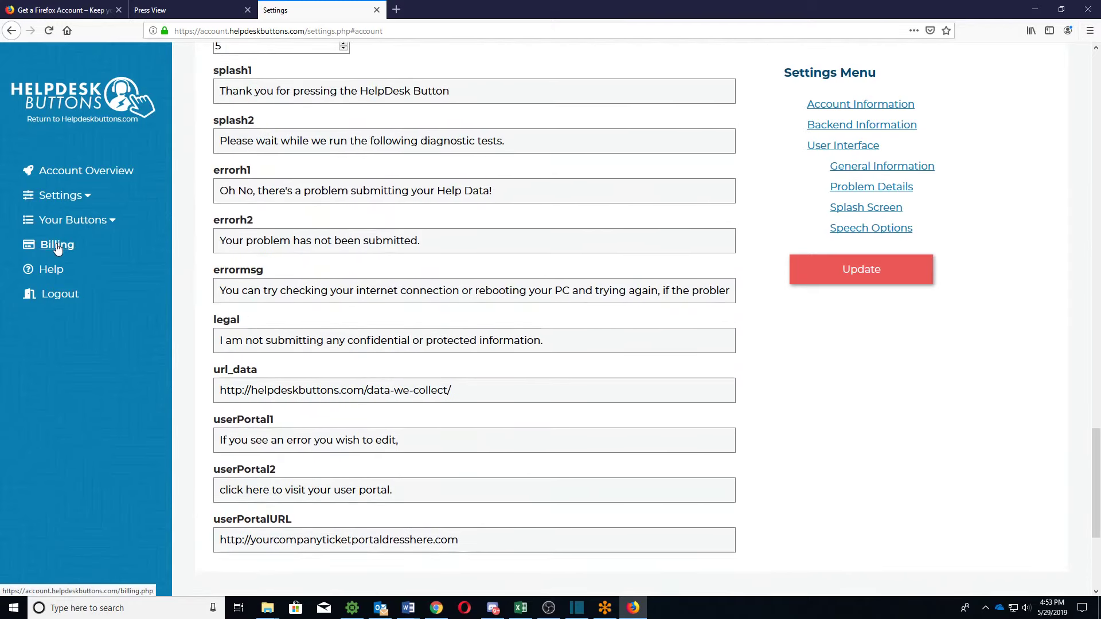
left_click(74, 221)
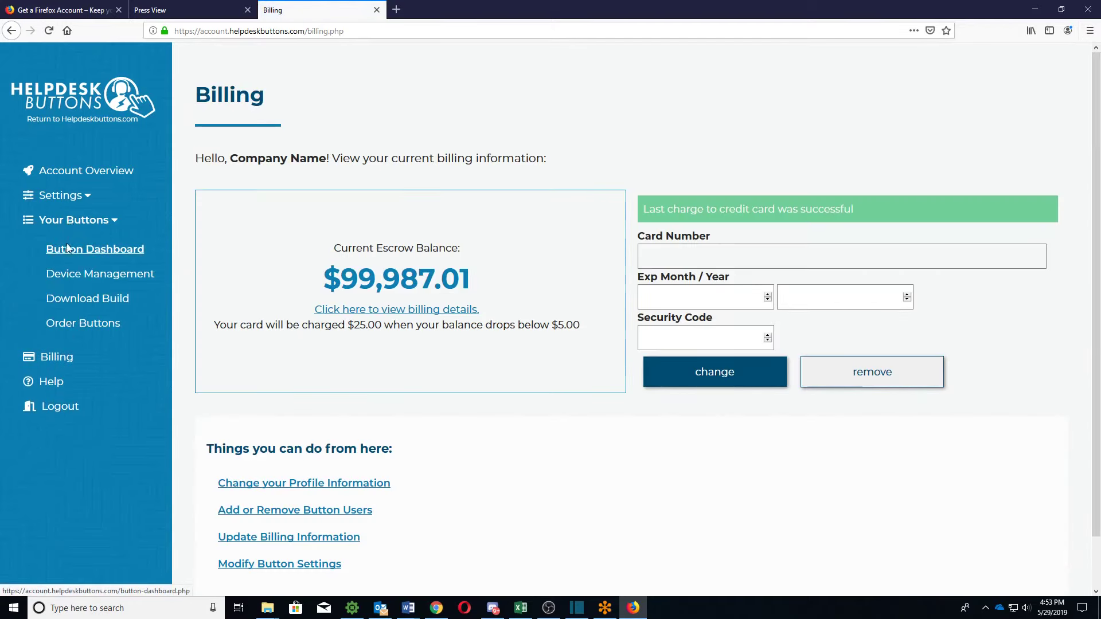
left_click(70, 321)
Step: Open the Access Restrictions settings and examine the list of users allowed to view reports
left_click(60, 196)
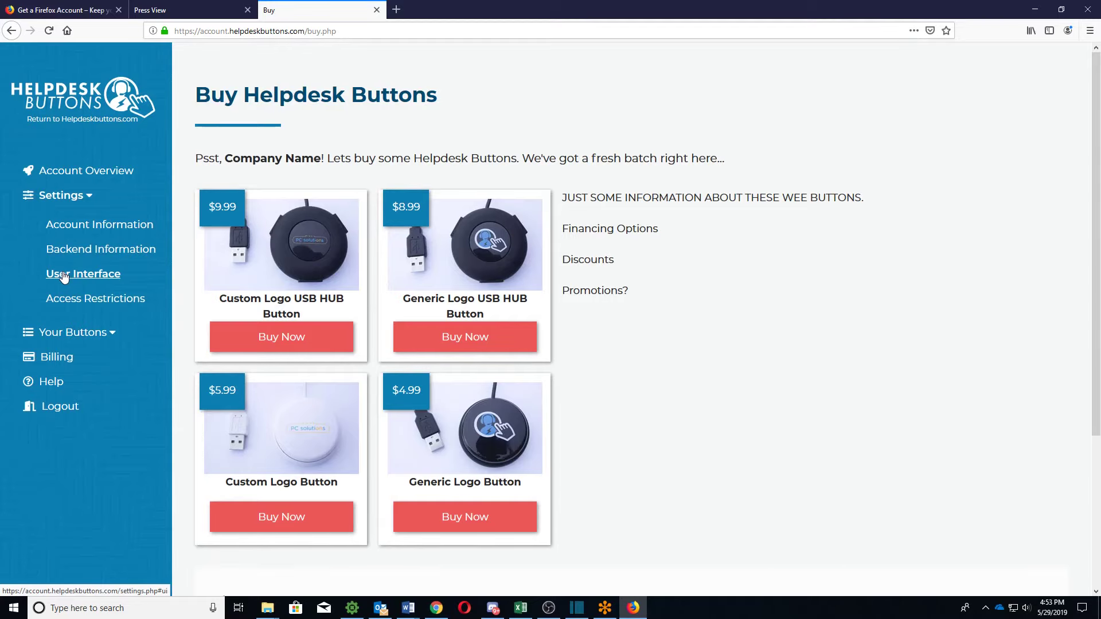
left_click(63, 299)
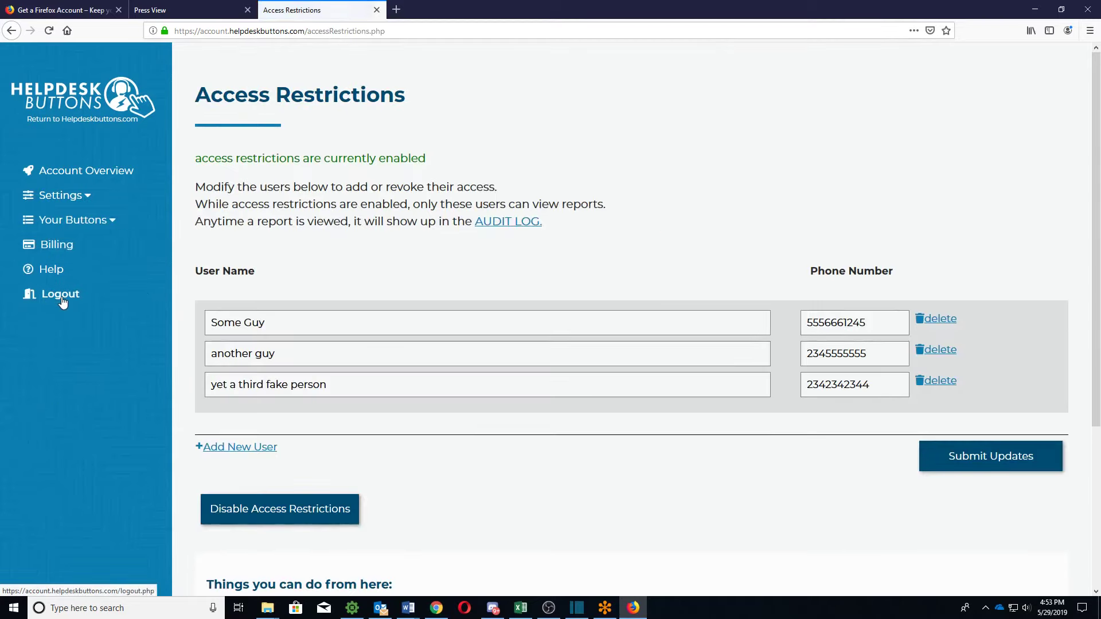
scroll(301, 273, "down", 2)
scroll(301, 272, "down", 1)
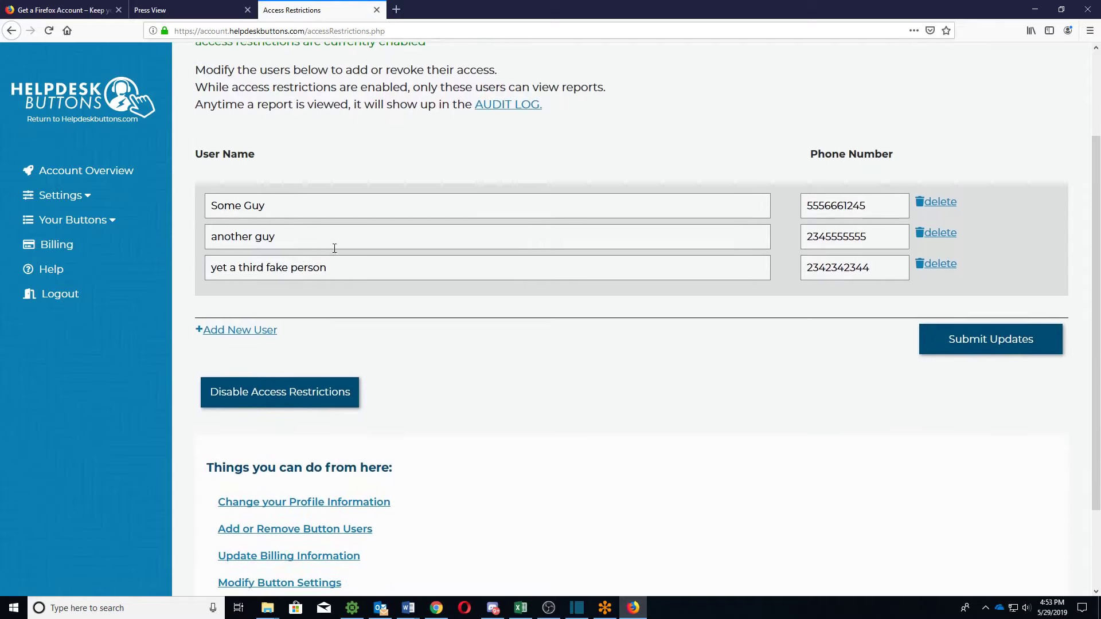
scroll(688, 351, "up", 1)
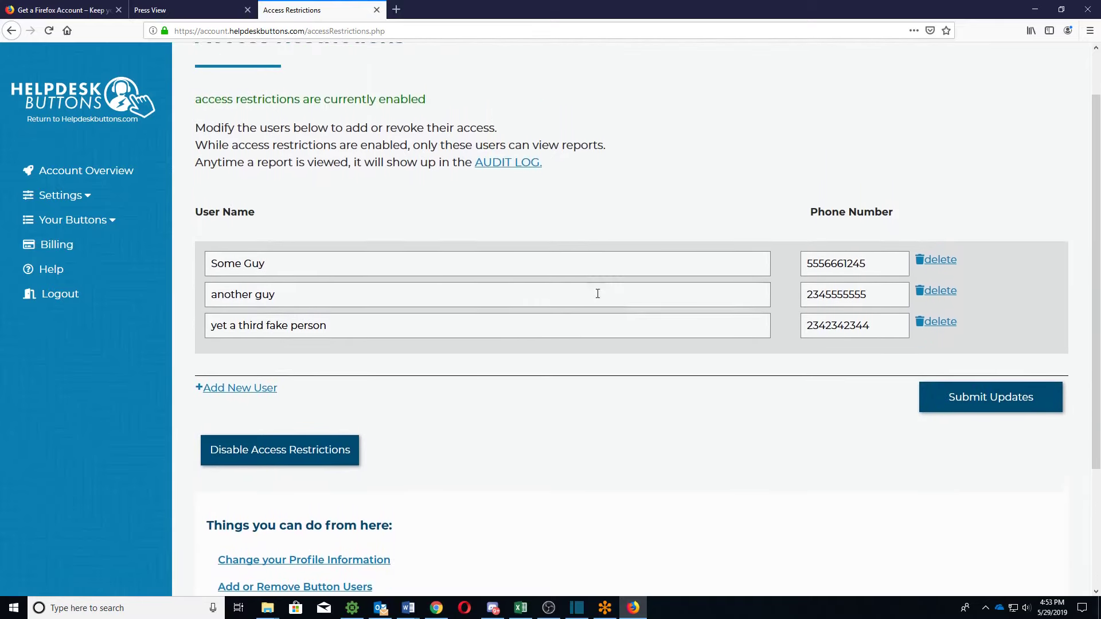
left_click(63, 197)
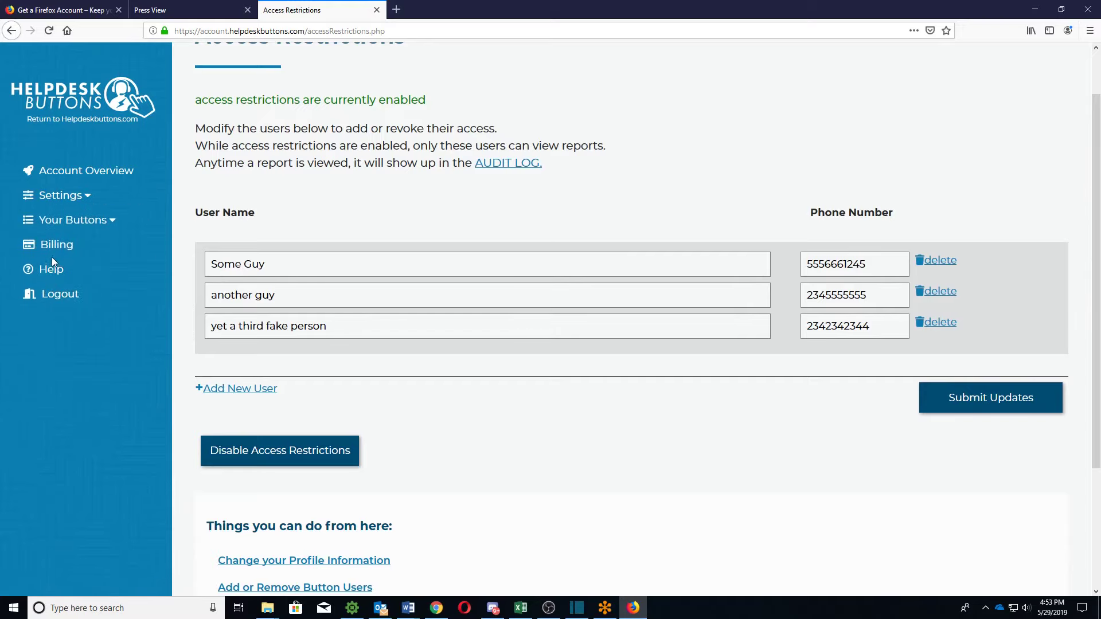
Step: Revisit the Billing page, and examine the current build details and available branches on the Software Builds page
left_click(57, 248)
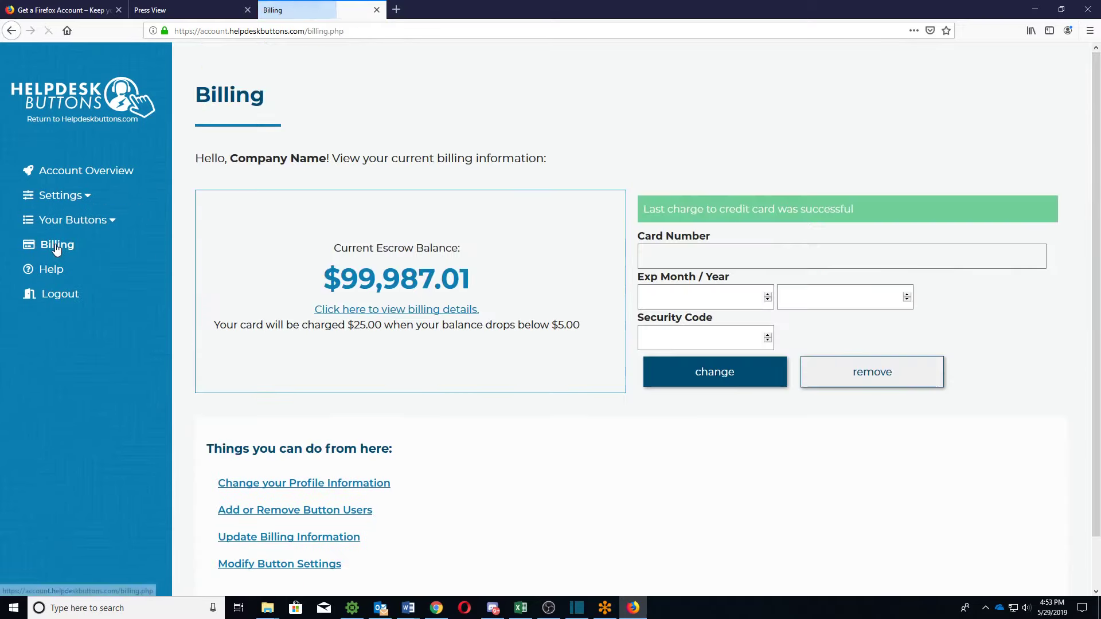
mouse_move(68, 228)
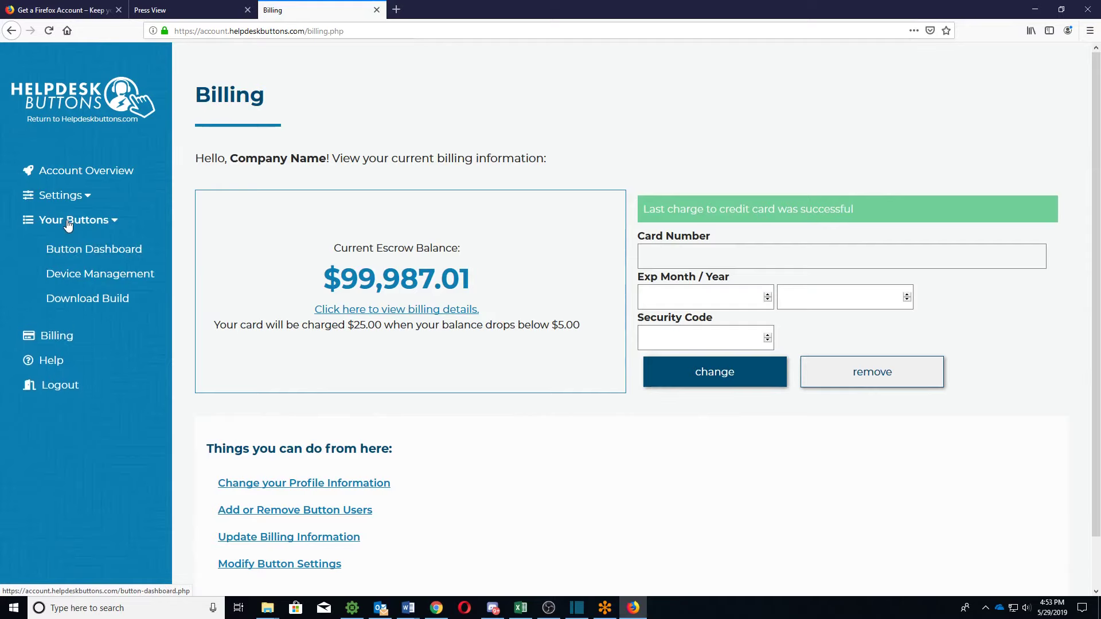
left_click(79, 303)
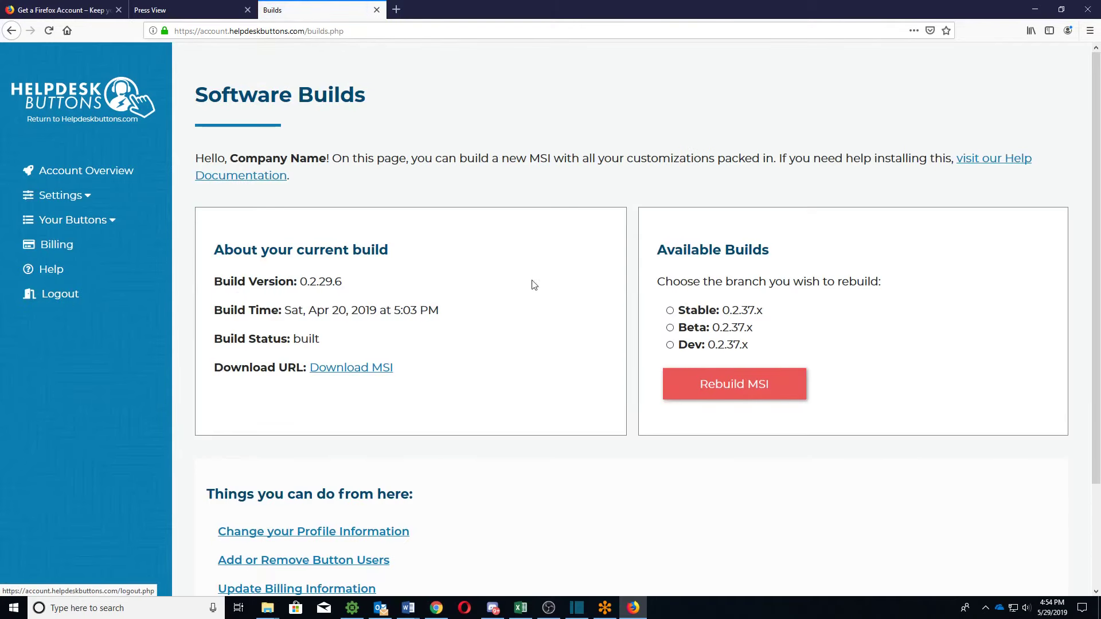
scroll(616, 265, "down", 2)
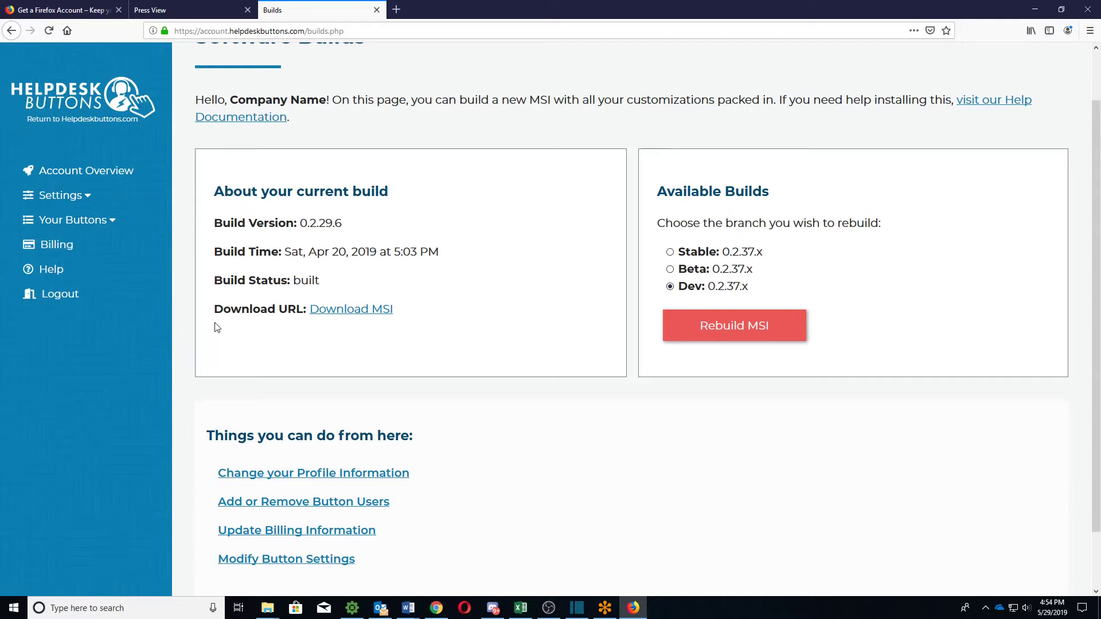
scroll(238, 321, "down", 2)
scroll(253, 322, "up", 2)
scroll(202, 372, "up", 2)
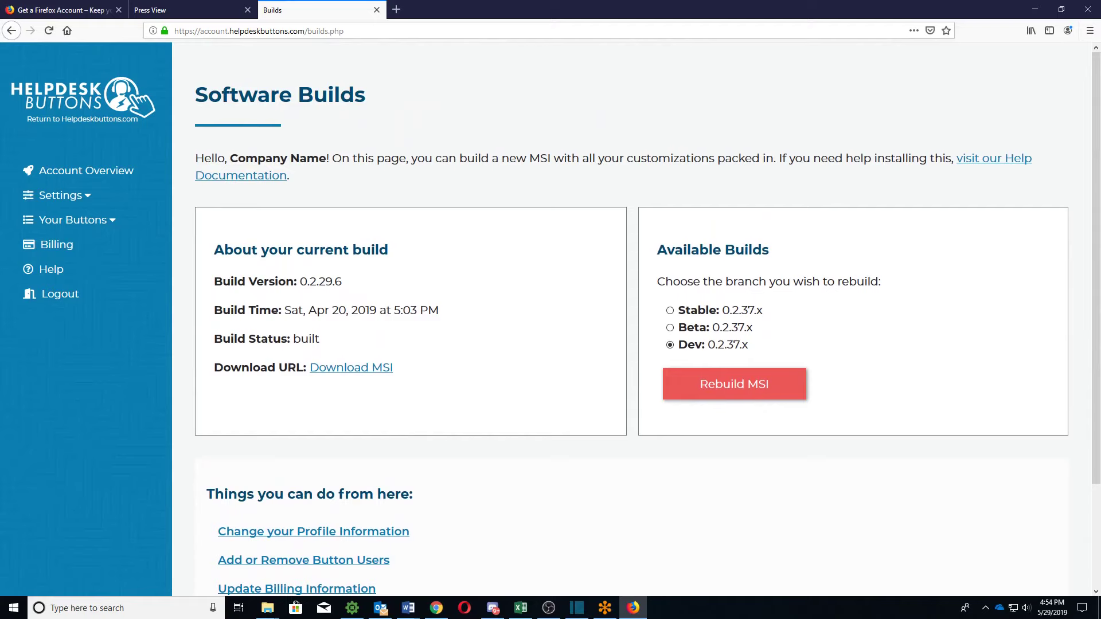
Step: Open the Order Buttons page and look over the custom and generic logo buttons on offer
left_click(40, 221)
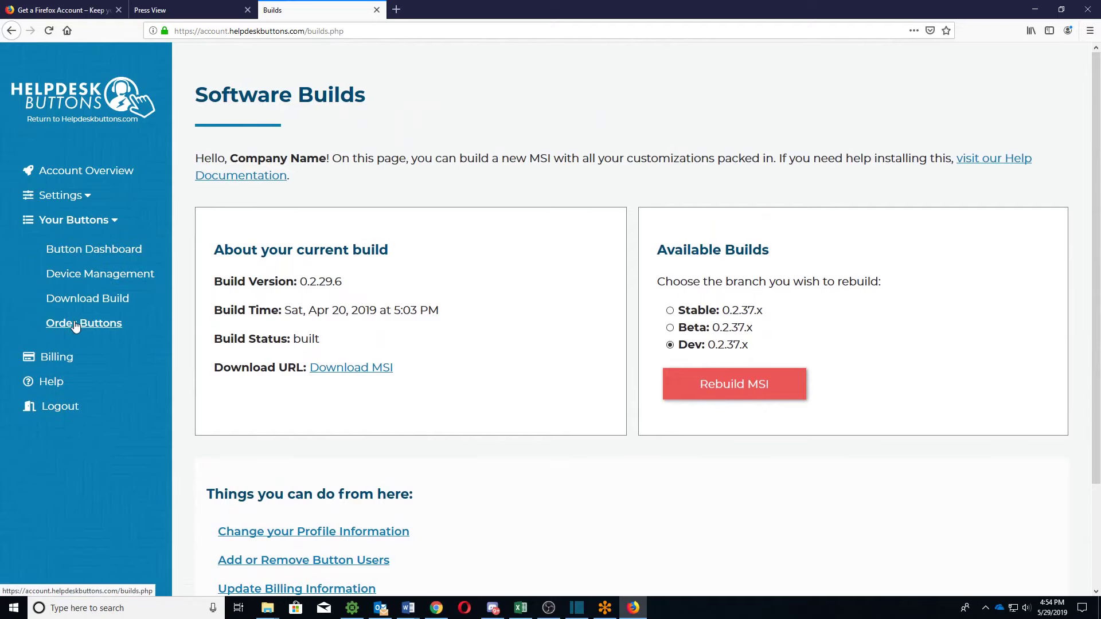
left_click(74, 321)
scroll(105, 395, "down", 2)
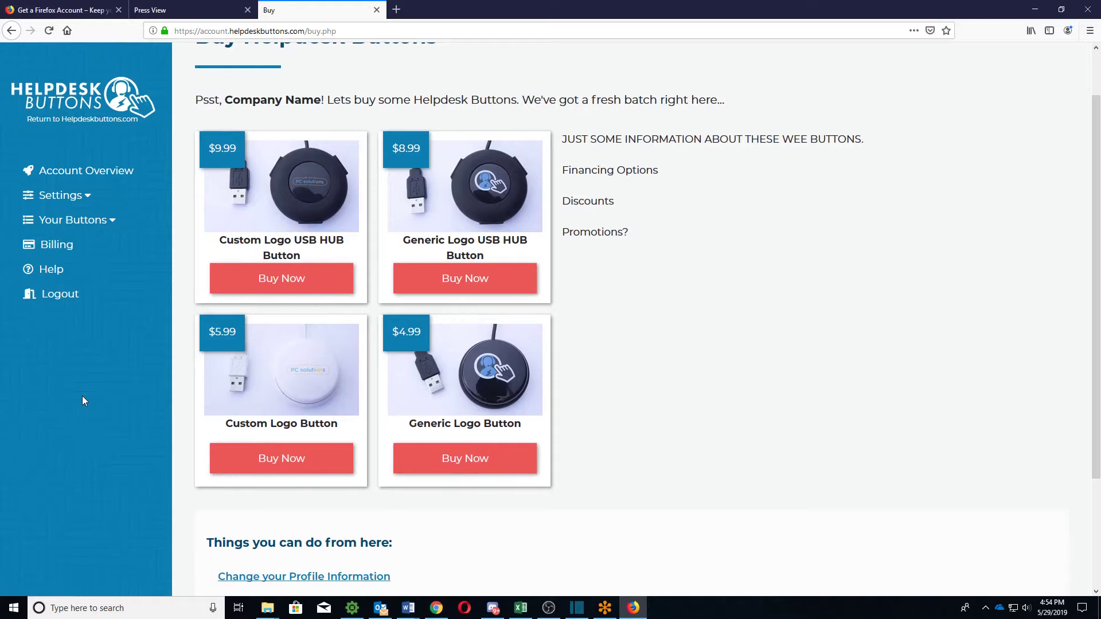
scroll(82, 401, "up", 2)
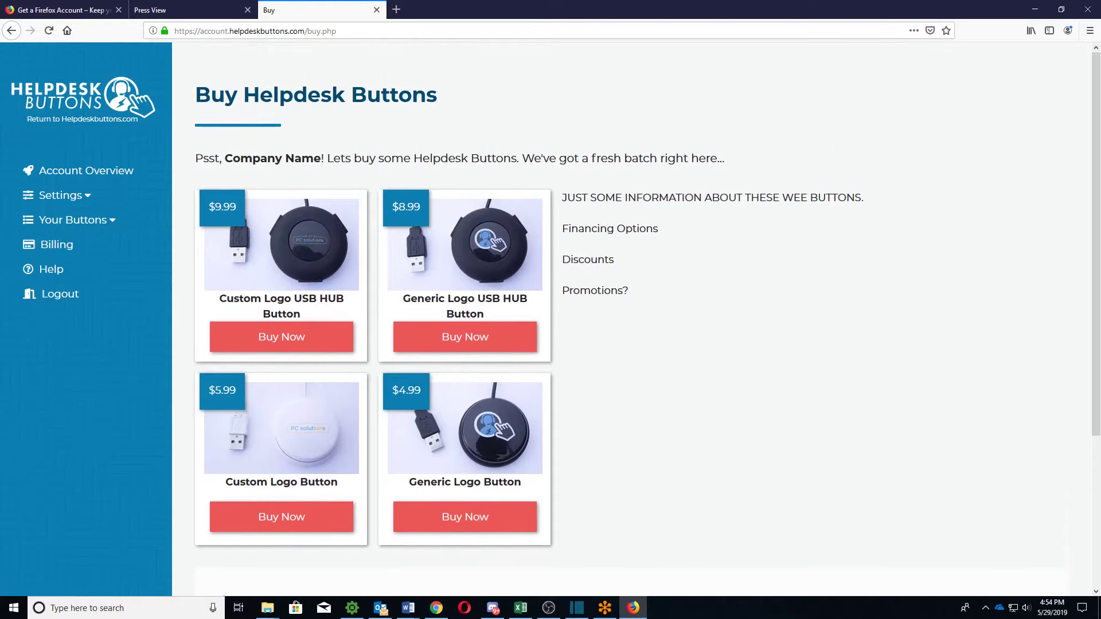